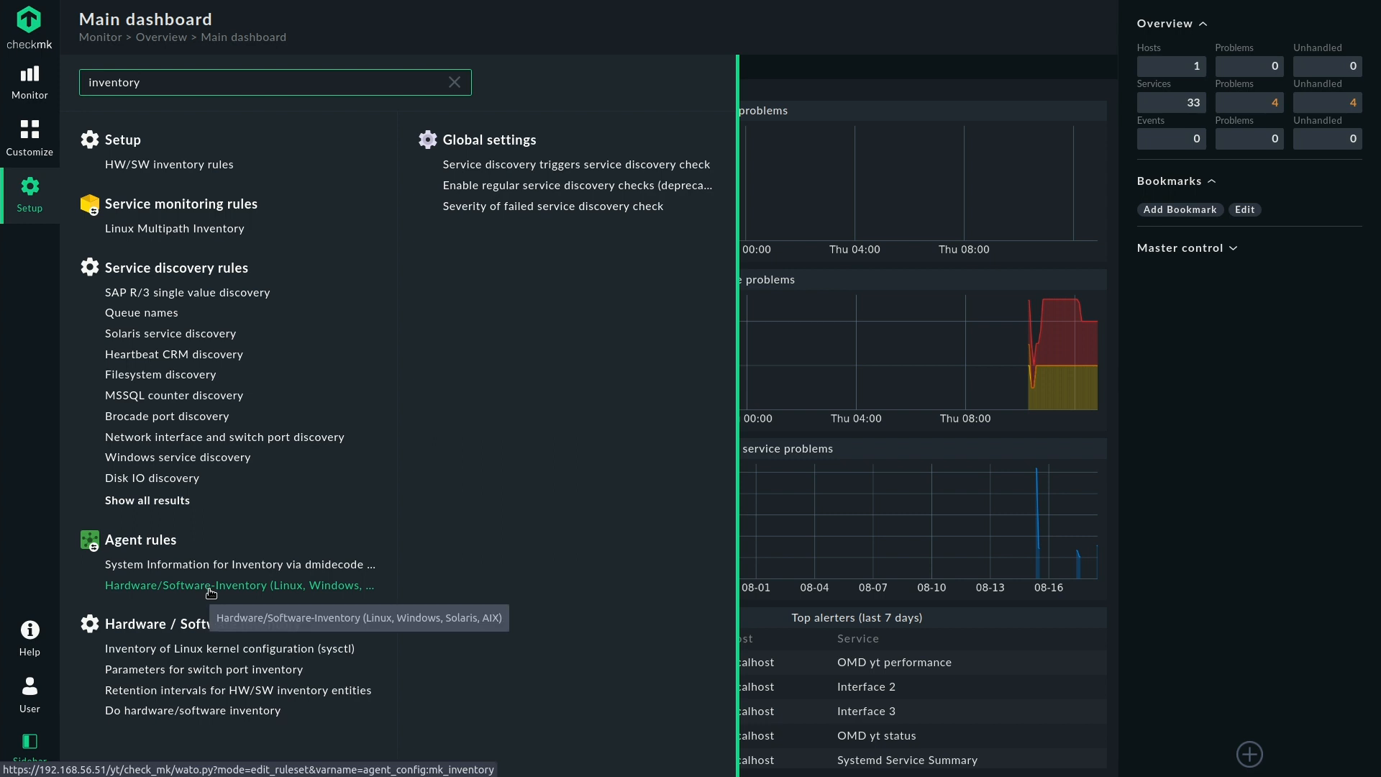
- Create a Hardware/Software-Inventory agent rule deploying the inventory plugin, with a date-and-user comment, and activate the pending change
{"action": "left_click", "coordinate": [211, 588]}
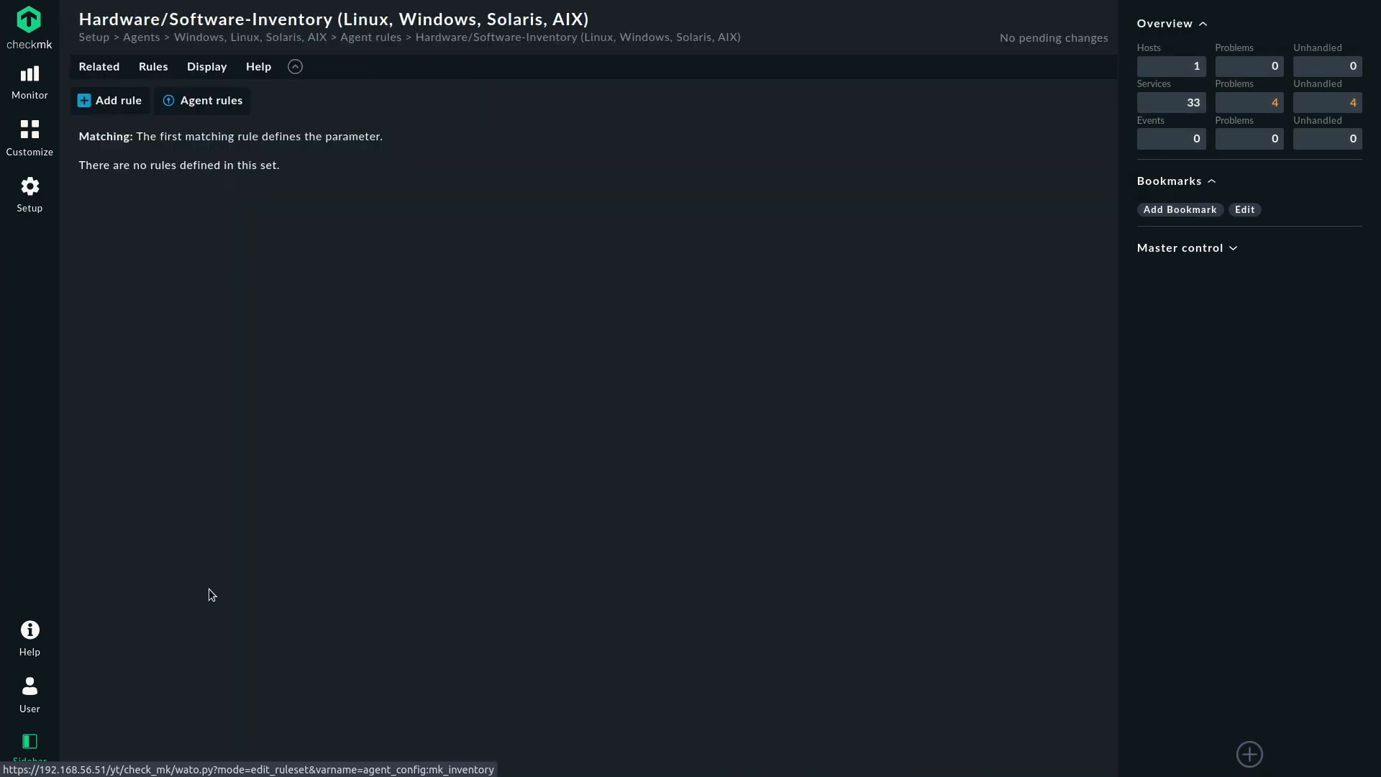
{"action": "left_click", "coordinate": [118, 101]}
{"action": "left_click", "coordinate": [808, 285]}
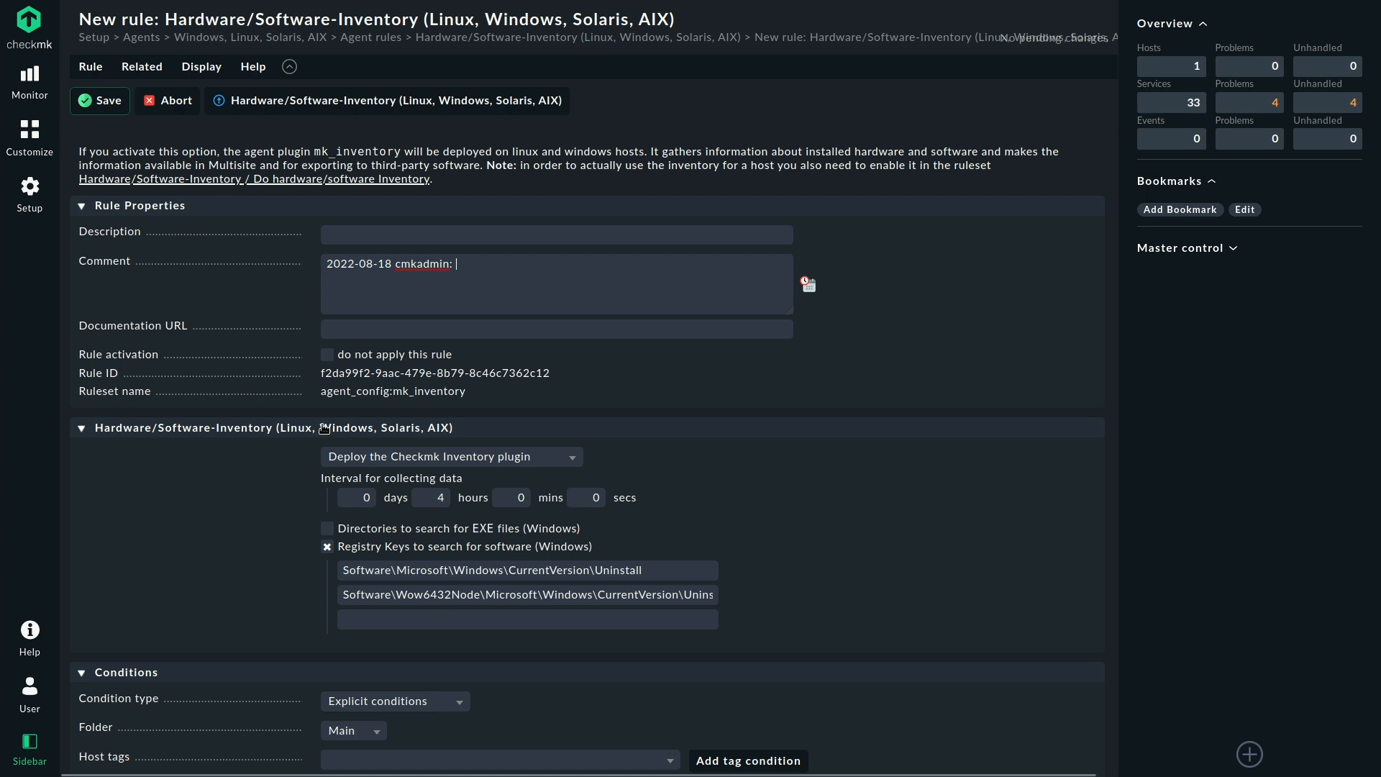
{"action": "left_click", "coordinate": [108, 99]}
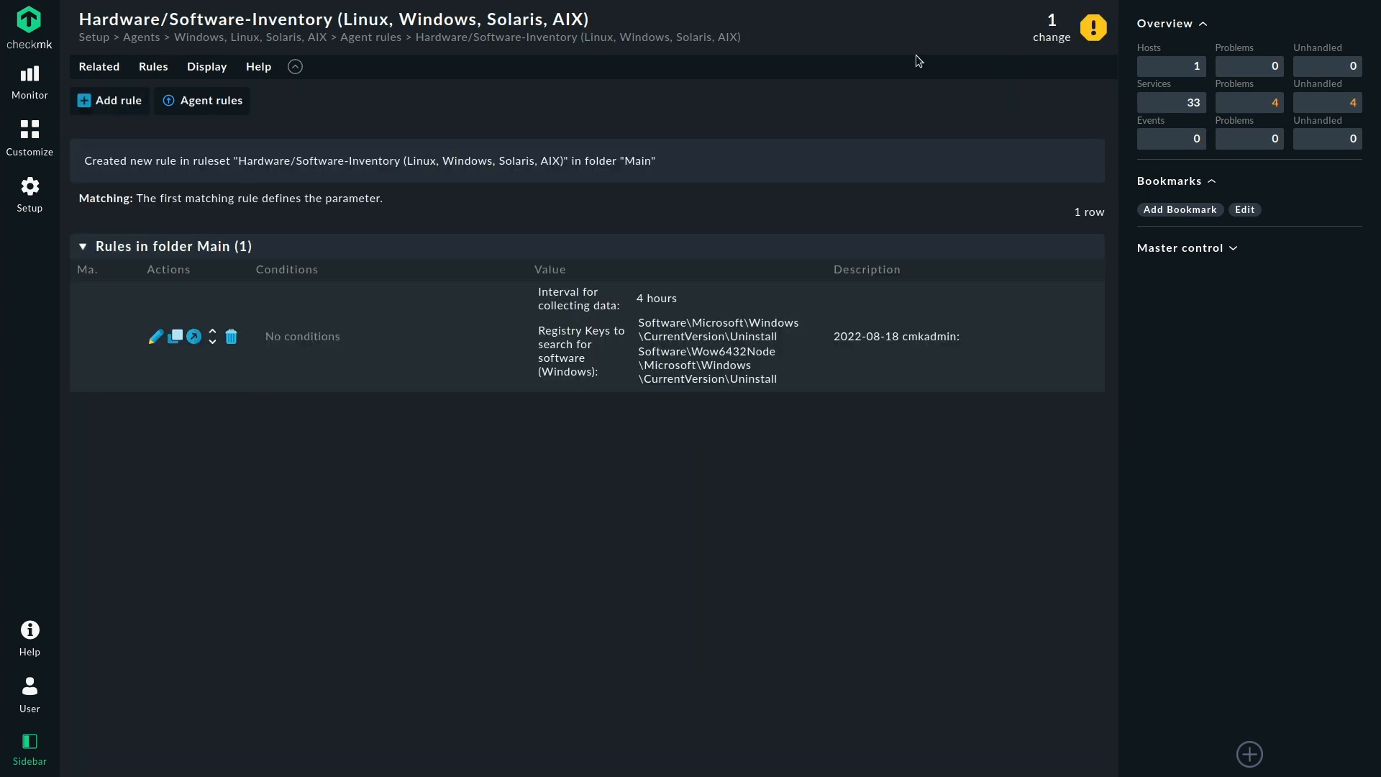
{"action": "left_click", "coordinate": [1051, 28]}
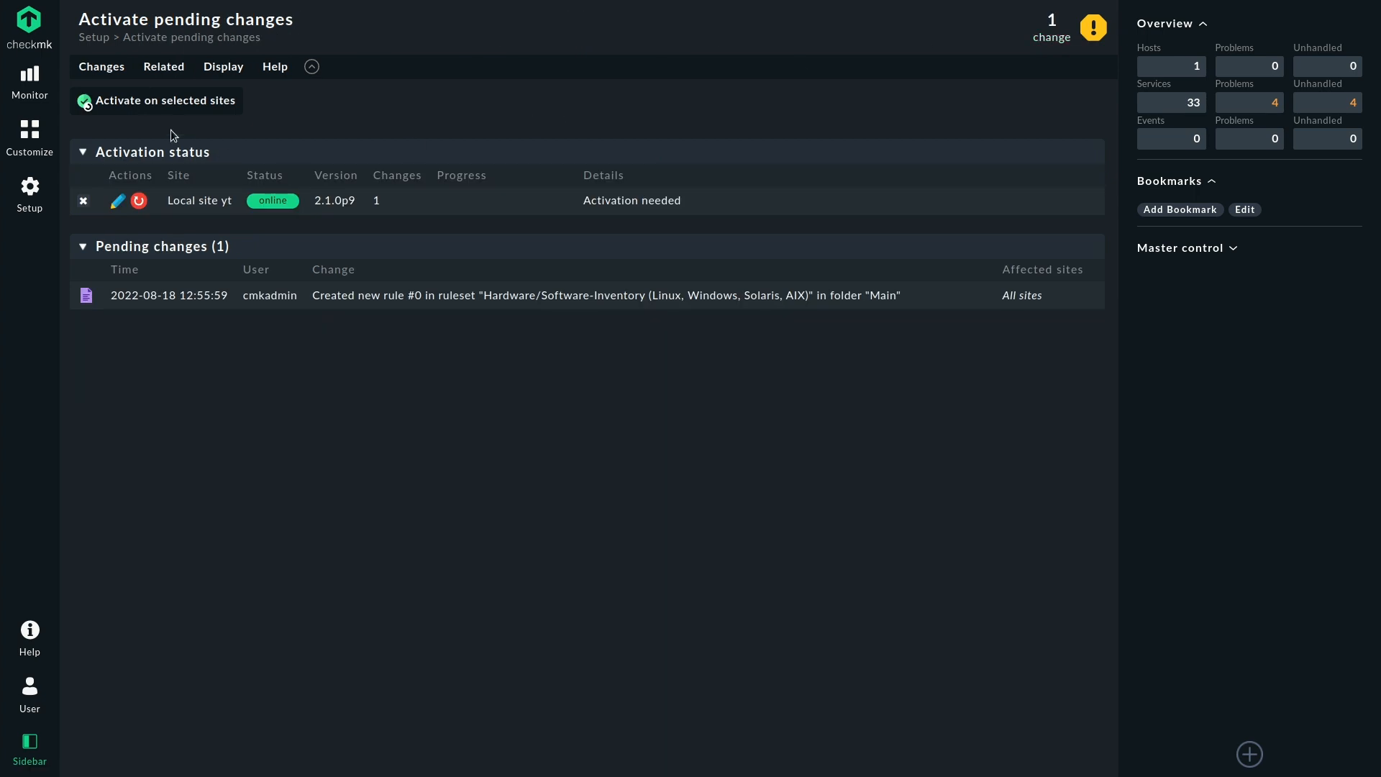
{"action": "left_click", "coordinate": [151, 101]}
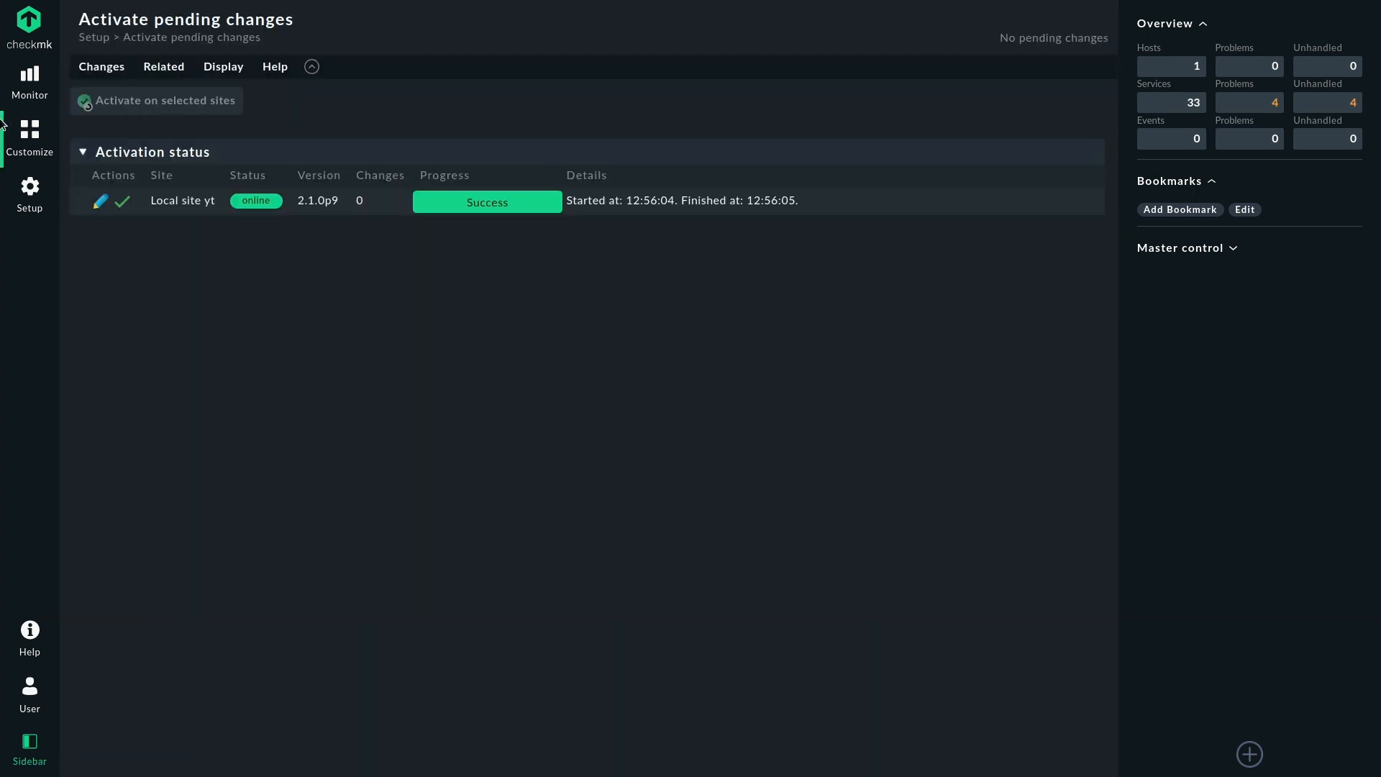
- Bake and sign the agents for Windows, Linux, Solaris and AIX
{"action": "left_click", "coordinate": [30, 193]}
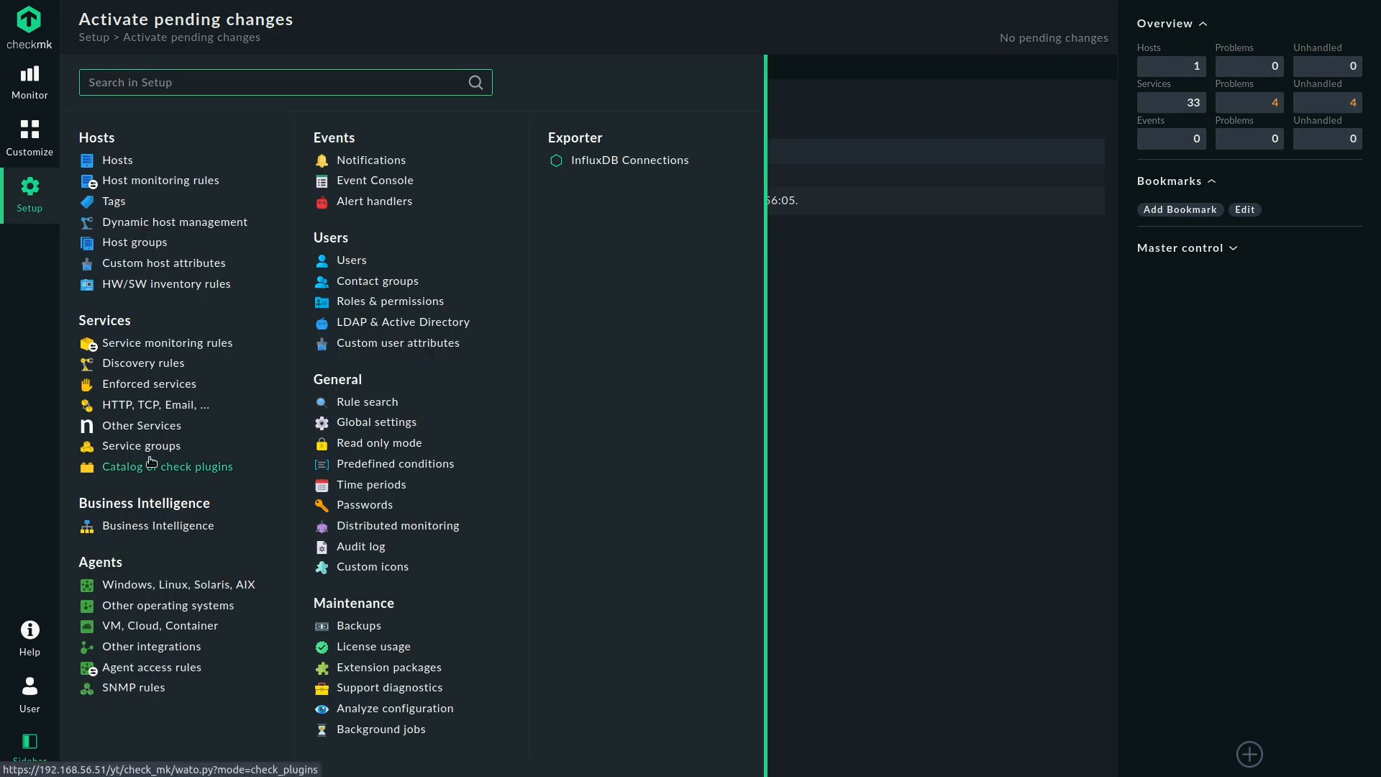
{"action": "left_click", "coordinate": [171, 582]}
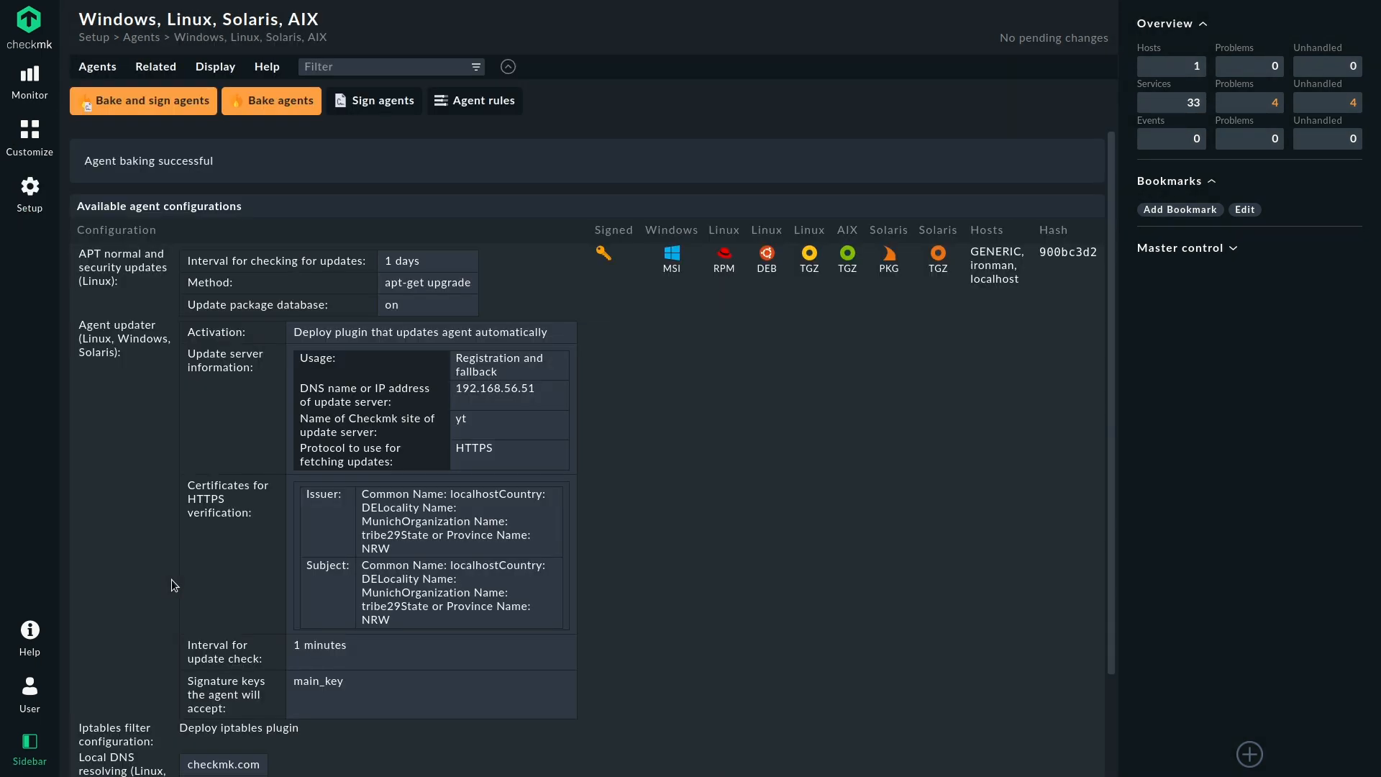
{"action": "left_click", "coordinate": [164, 102]}
{"action": "left_click", "coordinate": [358, 201]}
{"action": "left_click", "coordinate": [358, 200]}
{"action": "left_click", "coordinate": [357, 228]}
{"action": "left_click", "coordinate": [140, 261]}
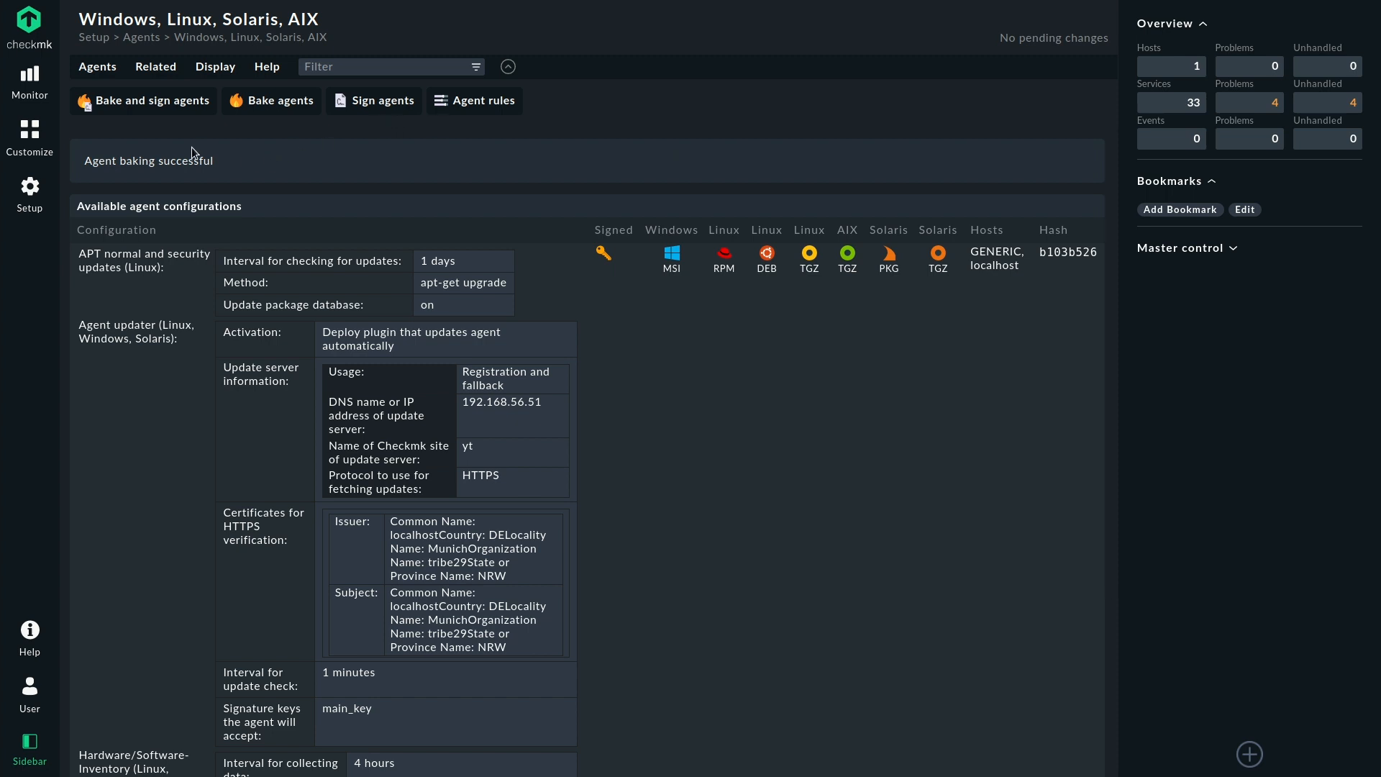
- Search the setup for "inventory" and start a Do hardware/software inventory rule with a date-and-user comment and status data inventory enabled
{"action": "left_click", "coordinate": [38, 190]}
{"action": "type", "text": "inventory"}
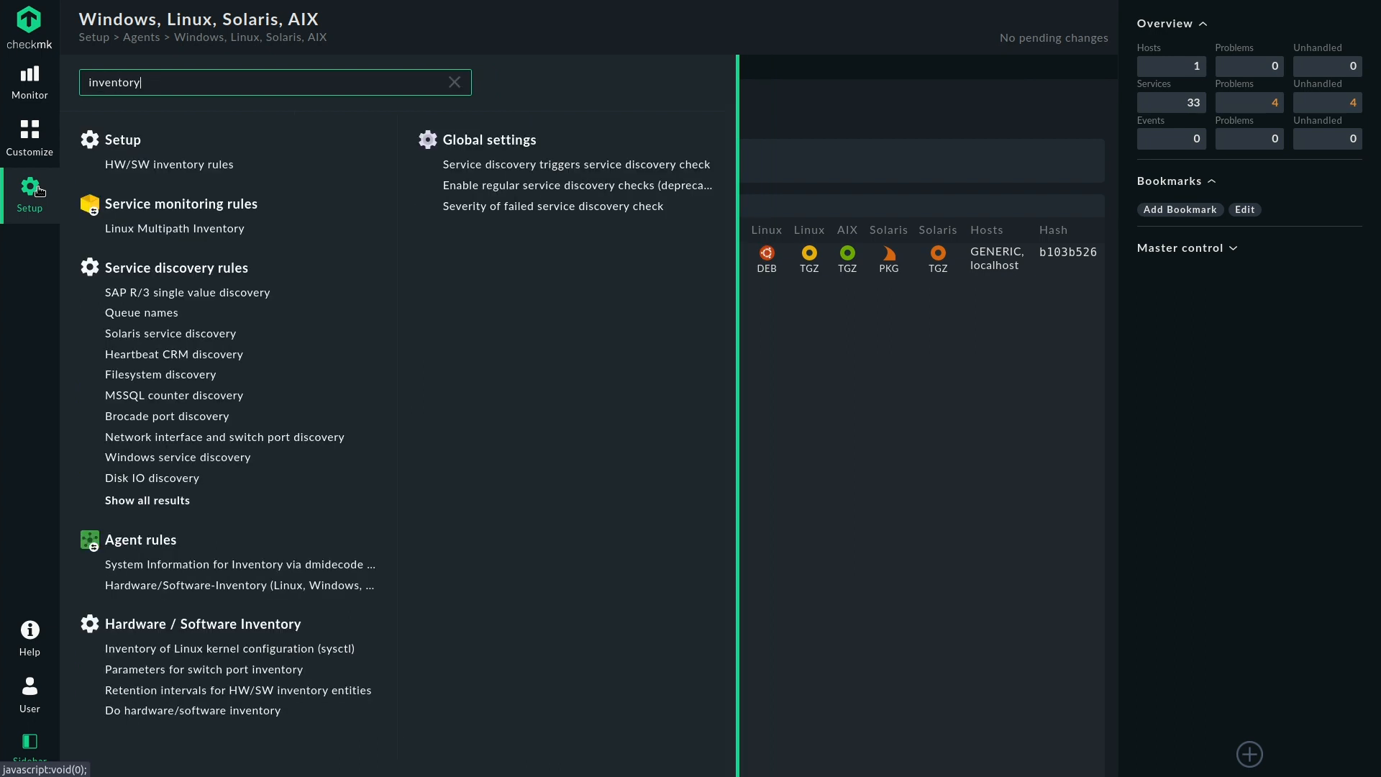
{"action": "left_click", "coordinate": [156, 177]}
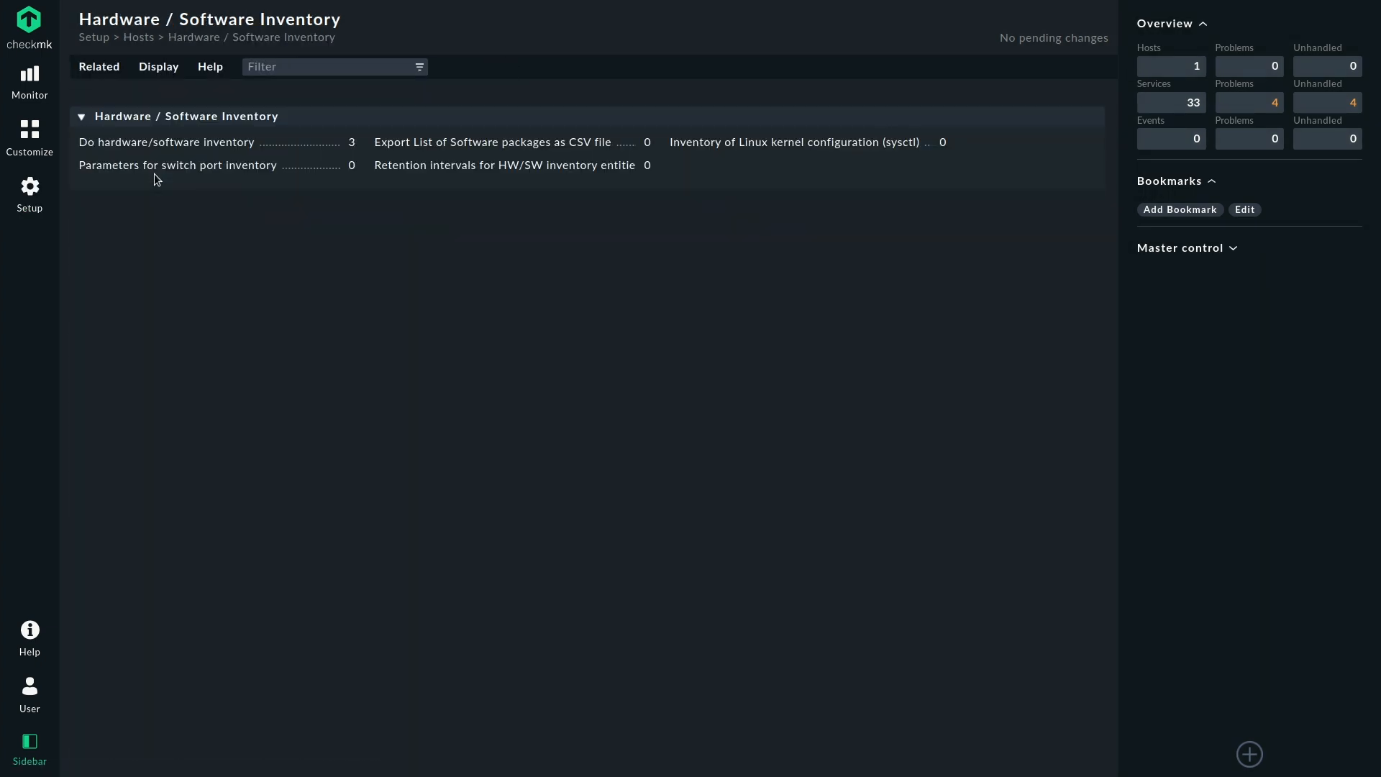
{"action": "left_click", "coordinate": [131, 142]}
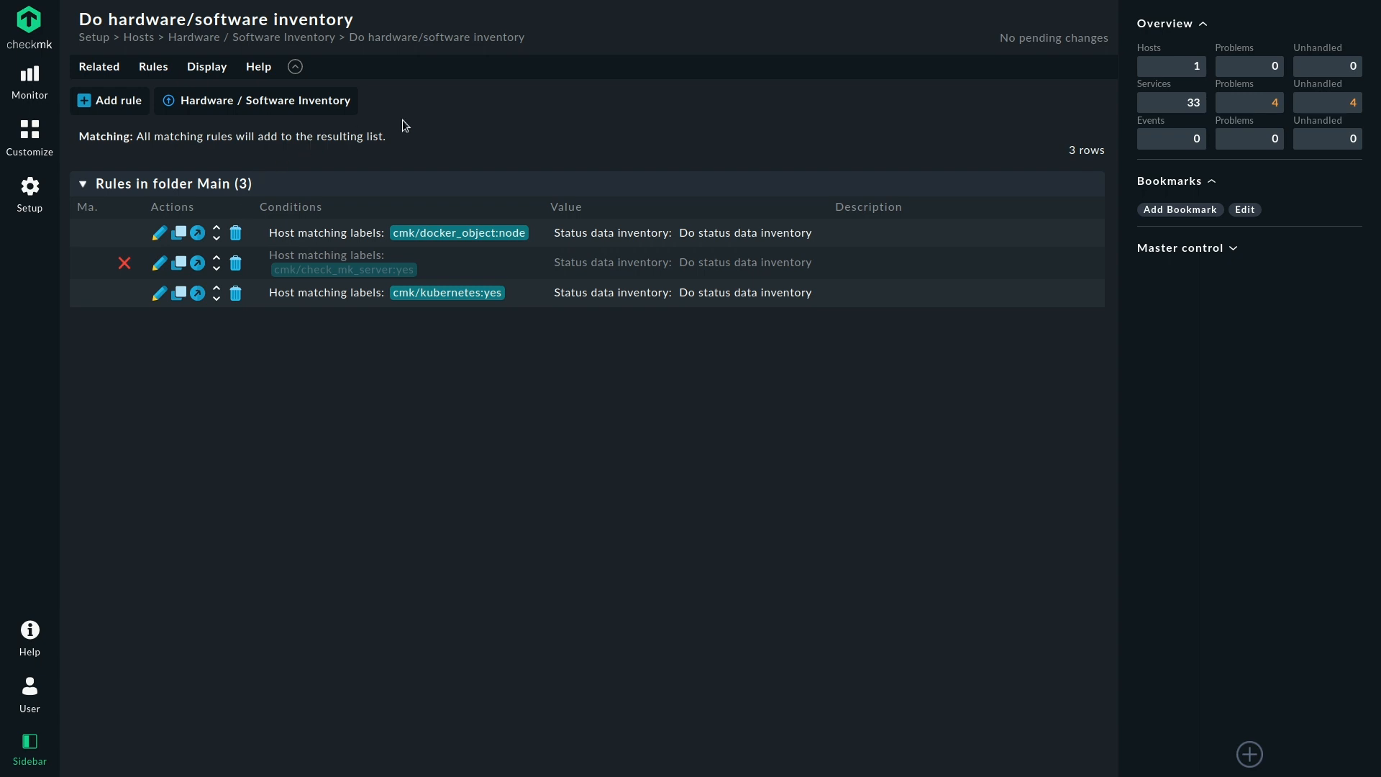
{"action": "left_click", "coordinate": [122, 117]}
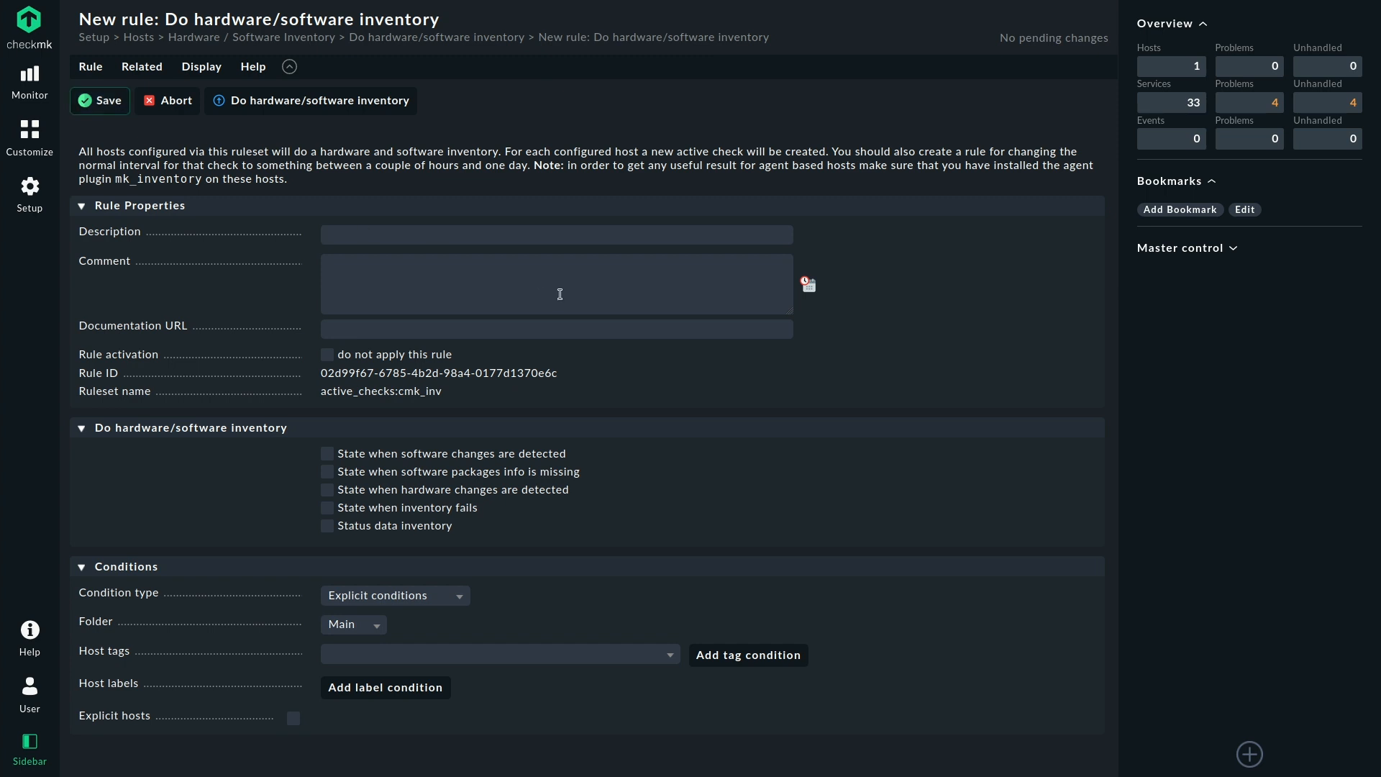
{"action": "left_click", "coordinate": [809, 287]}
{"action": "left_click", "coordinate": [328, 528]}
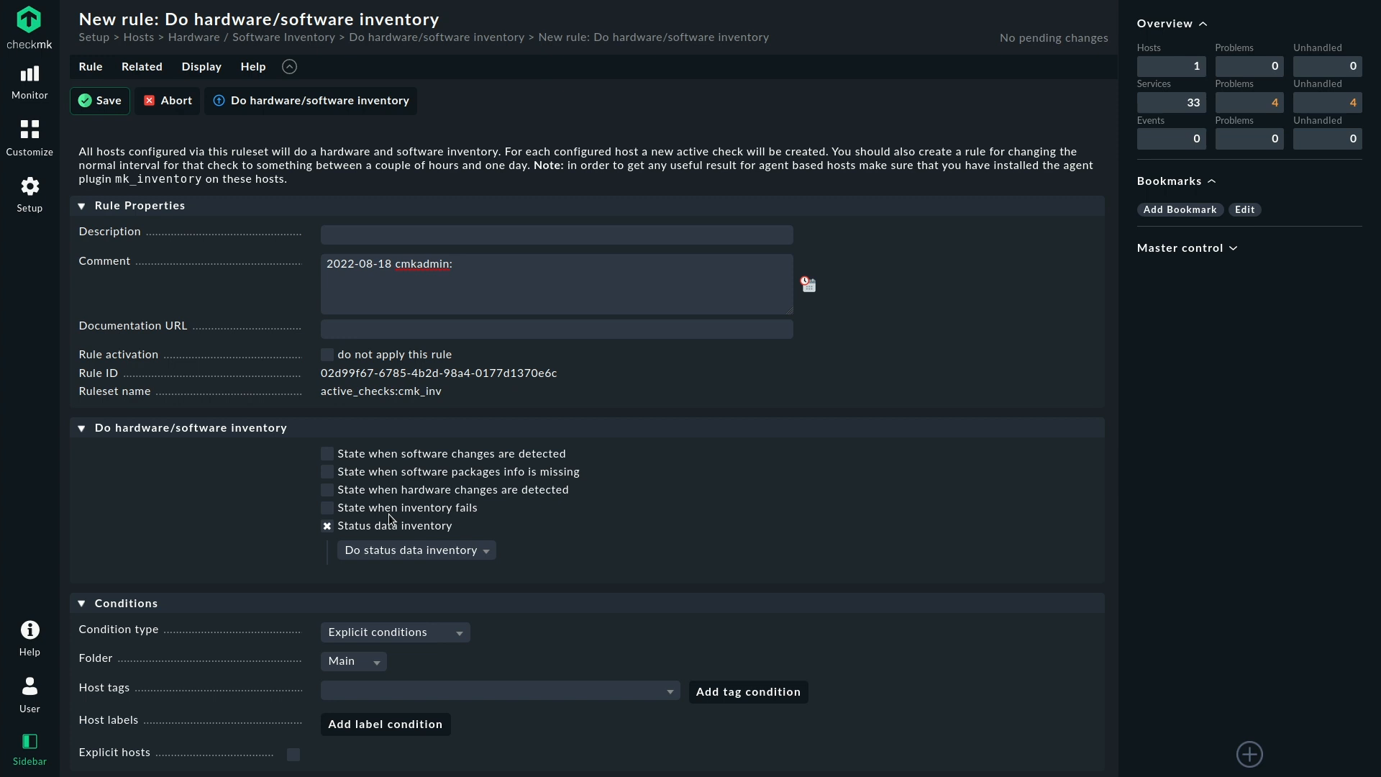
{"action": "left_click", "coordinate": [330, 507]}
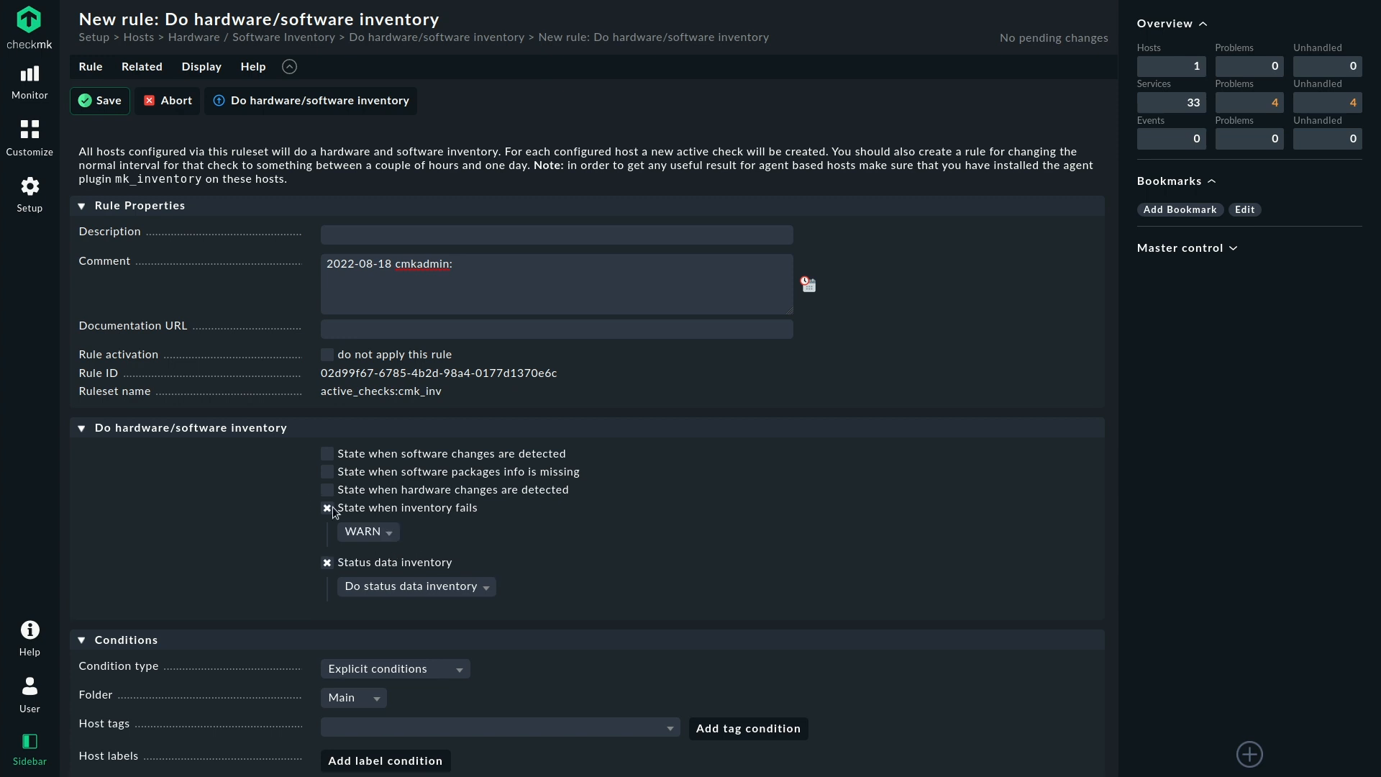
{"action": "left_click", "coordinate": [370, 539]}
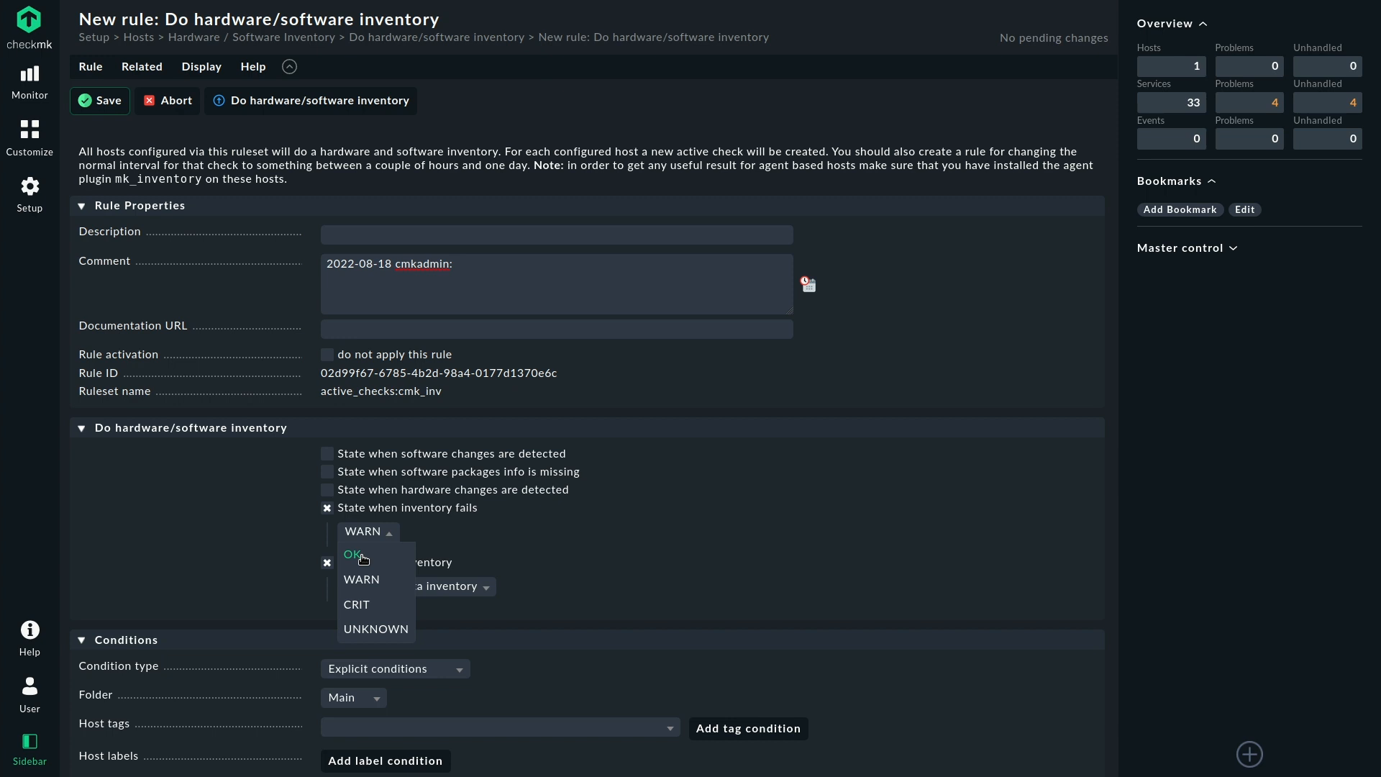
{"action": "left_click", "coordinate": [327, 511]}
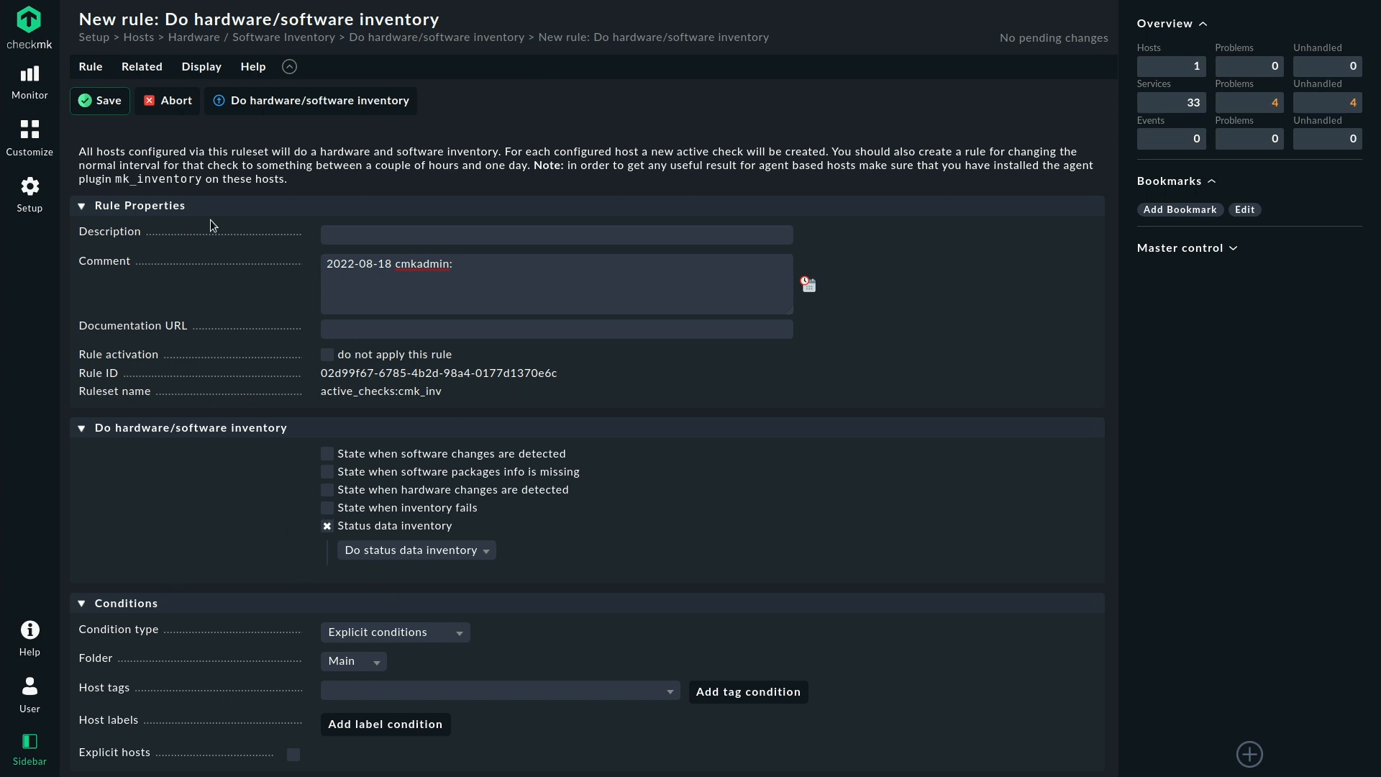
- Save the new inventory rule and activate the pending change on the local site
{"action": "left_click", "coordinate": [104, 104]}
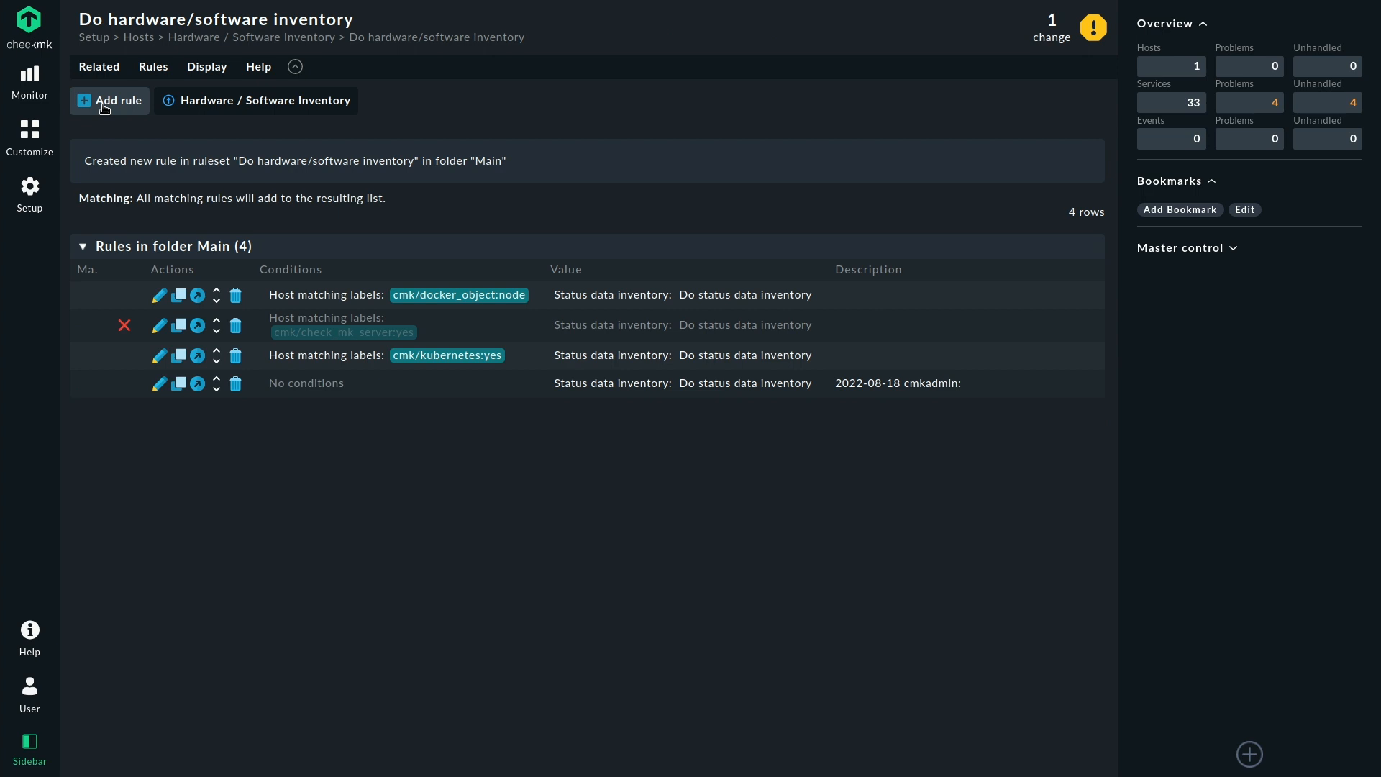
{"action": "left_click", "coordinate": [1029, 35]}
{"action": "left_click", "coordinate": [195, 101]}
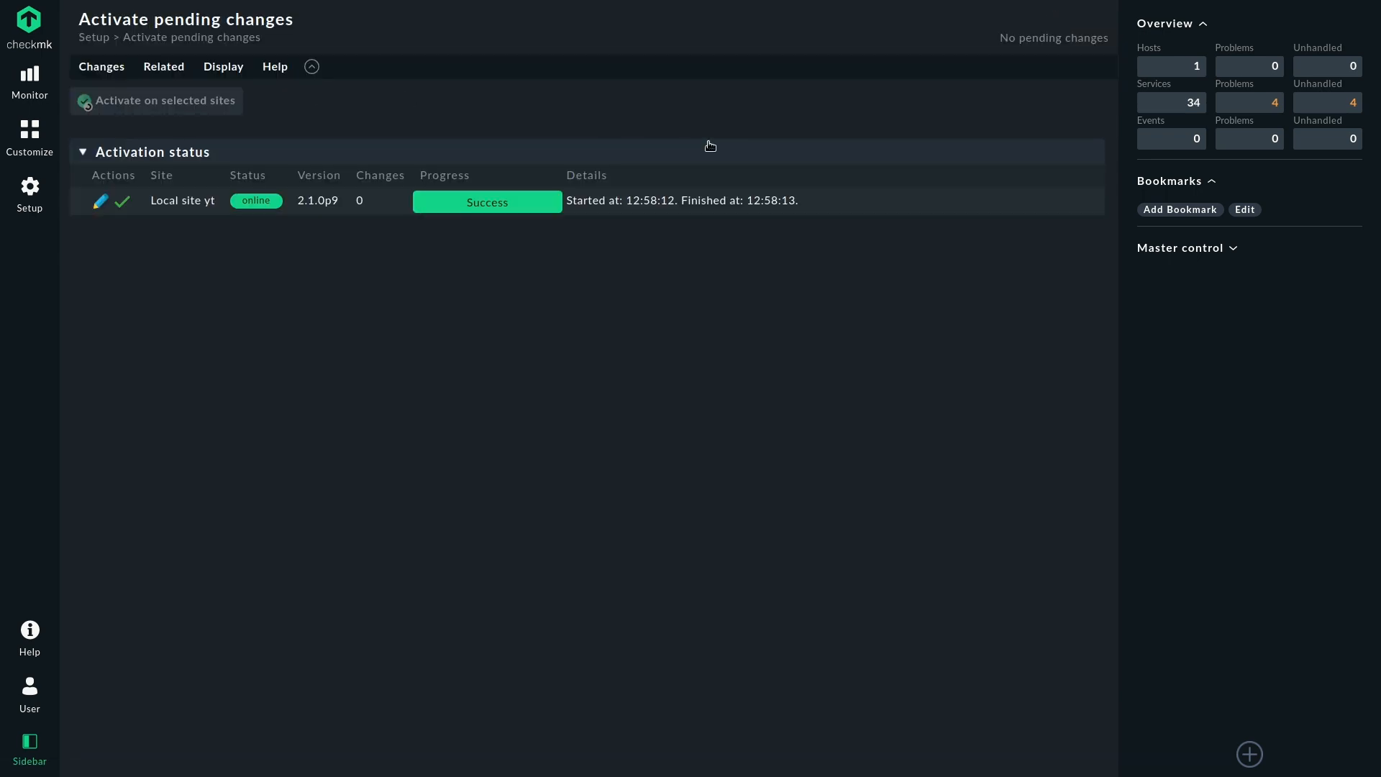
- Show the hardware/software inventory of host localhost from its Check_MK HW/SW Inventory service
{"action": "left_click", "coordinate": [1194, 69]}
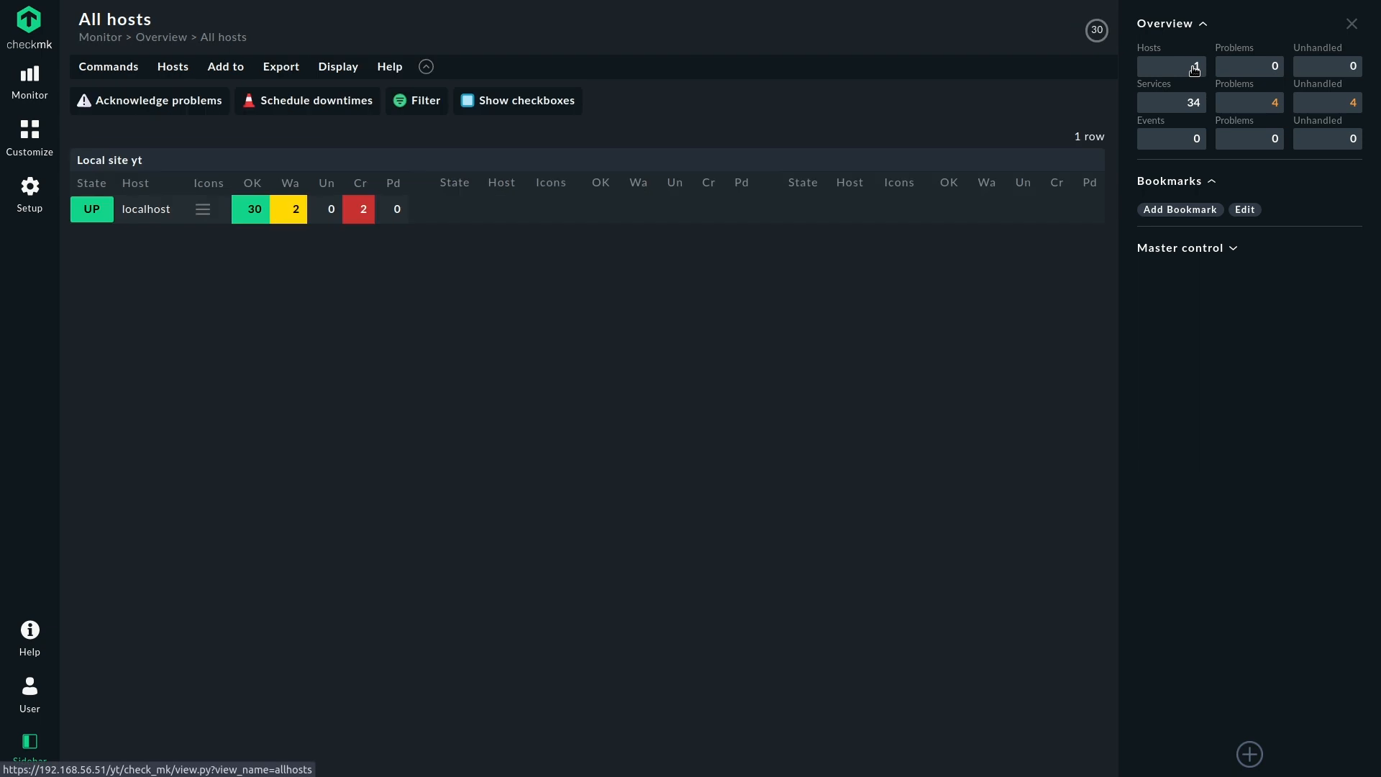
{"action": "left_click", "coordinate": [151, 210]}
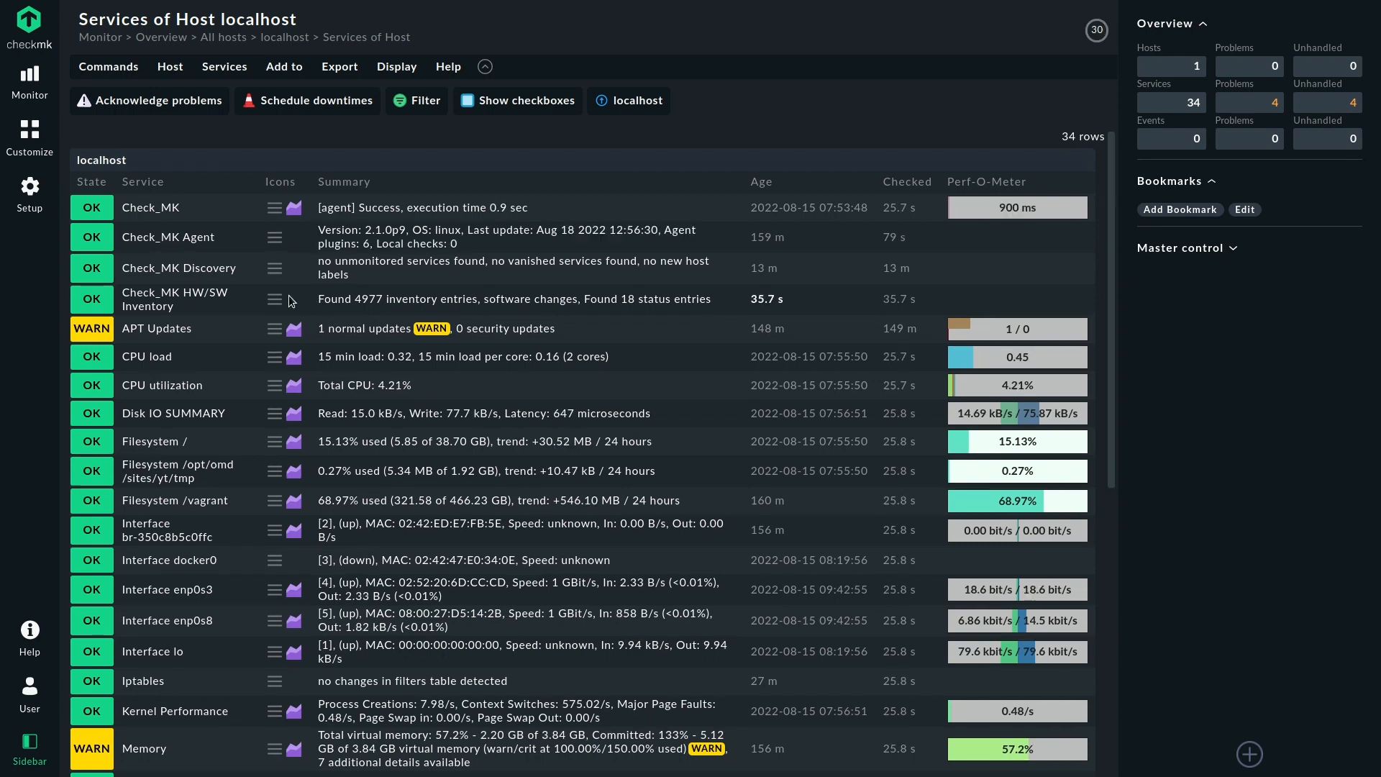
{"action": "left_click", "coordinate": [274, 301]}
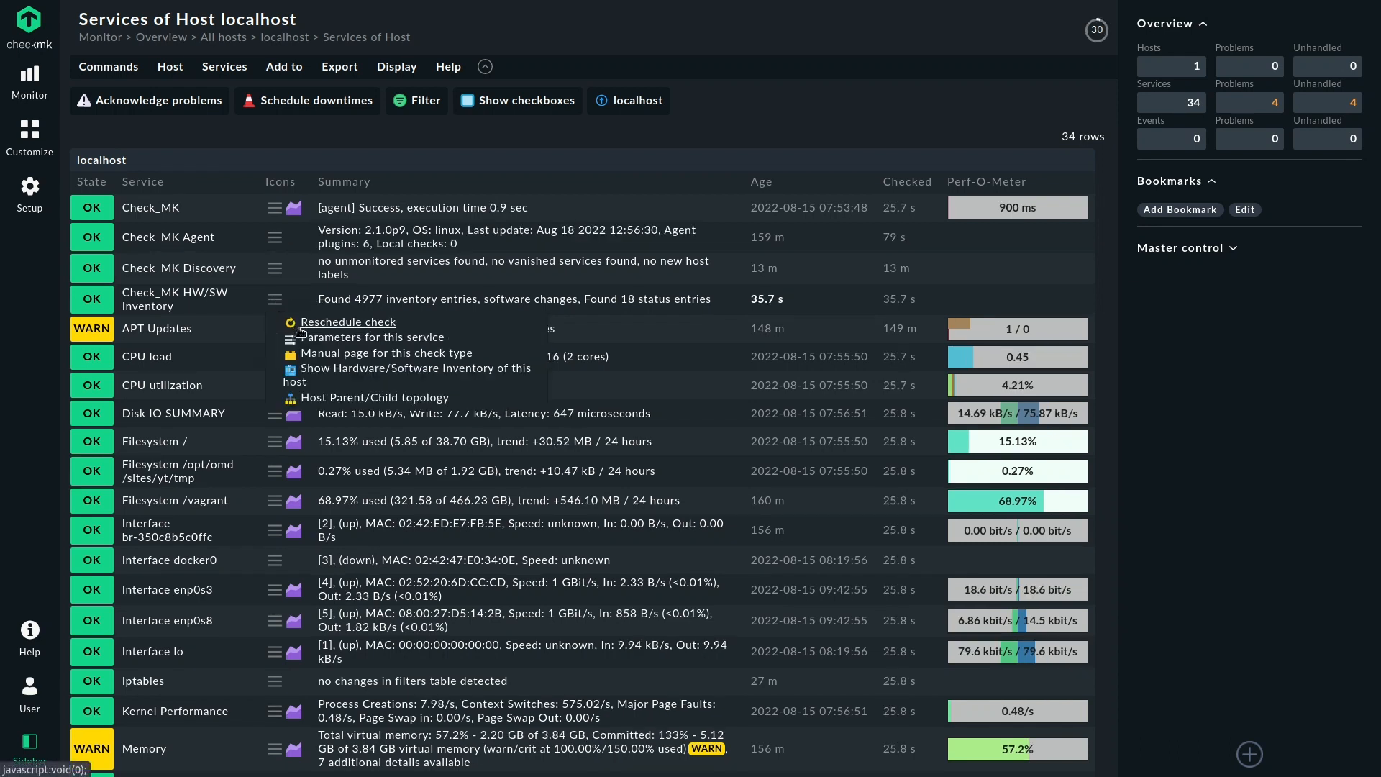
{"action": "left_click", "coordinate": [339, 369]}
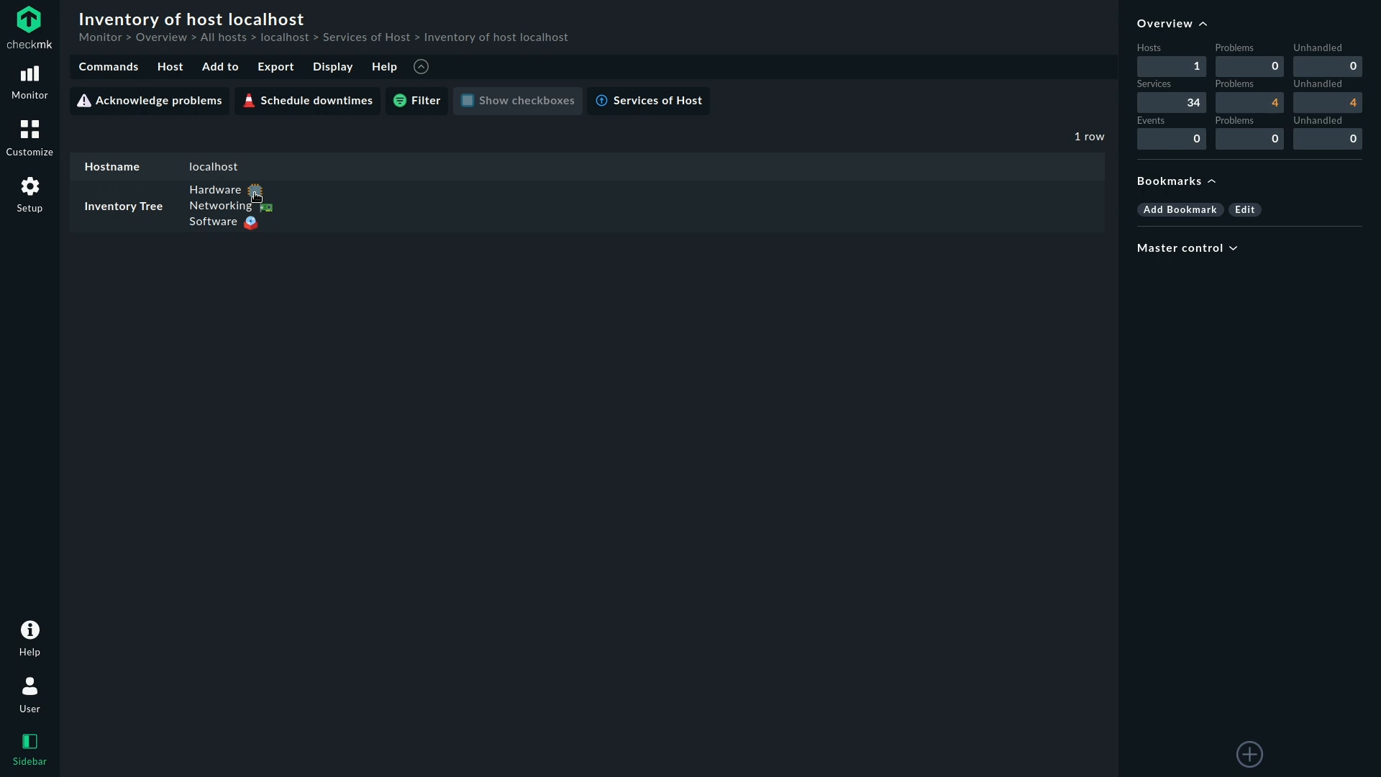
- Expand the Processor details under Hardware and the Interfaces table under Networking in the inventory tree
{"action": "left_click", "coordinate": [256, 193]}
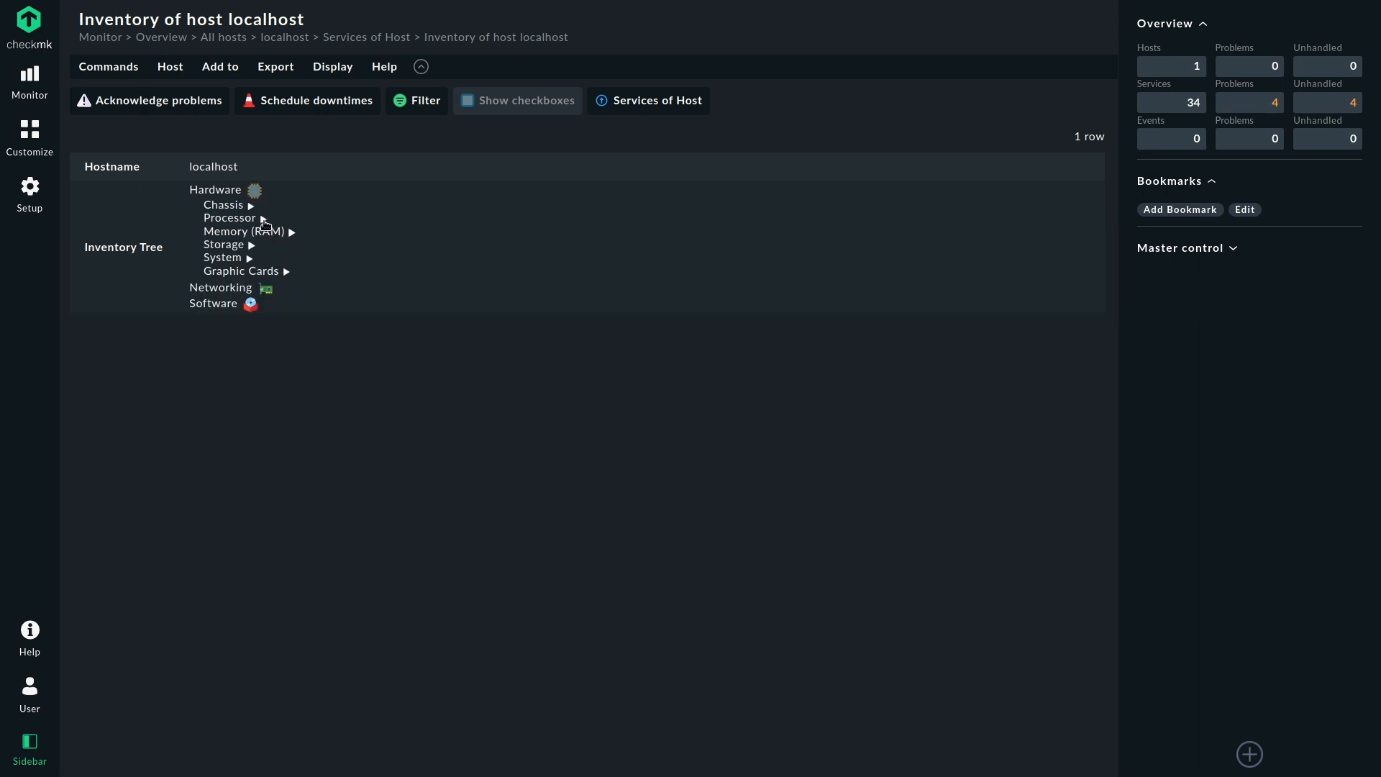
{"action": "left_click", "coordinate": [263, 220]}
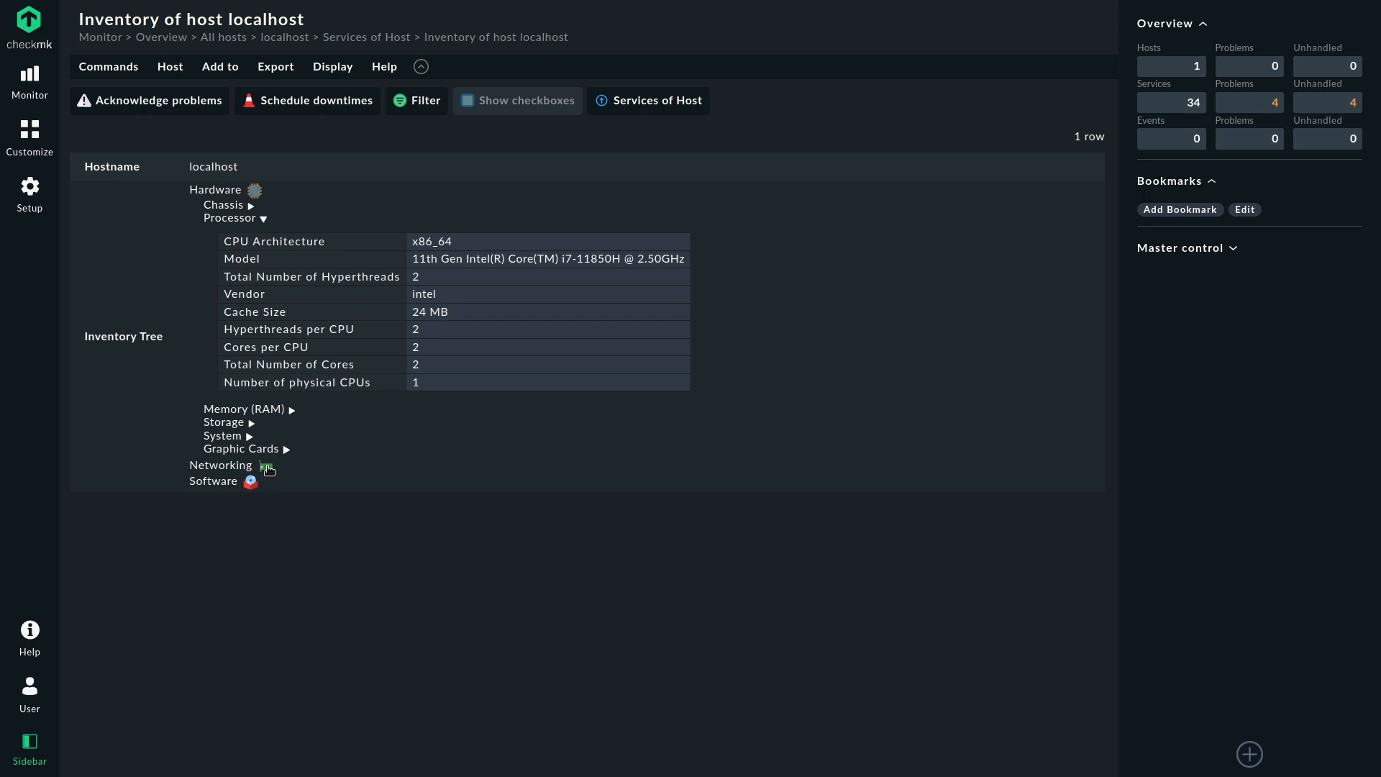
{"action": "left_click", "coordinate": [266, 468]}
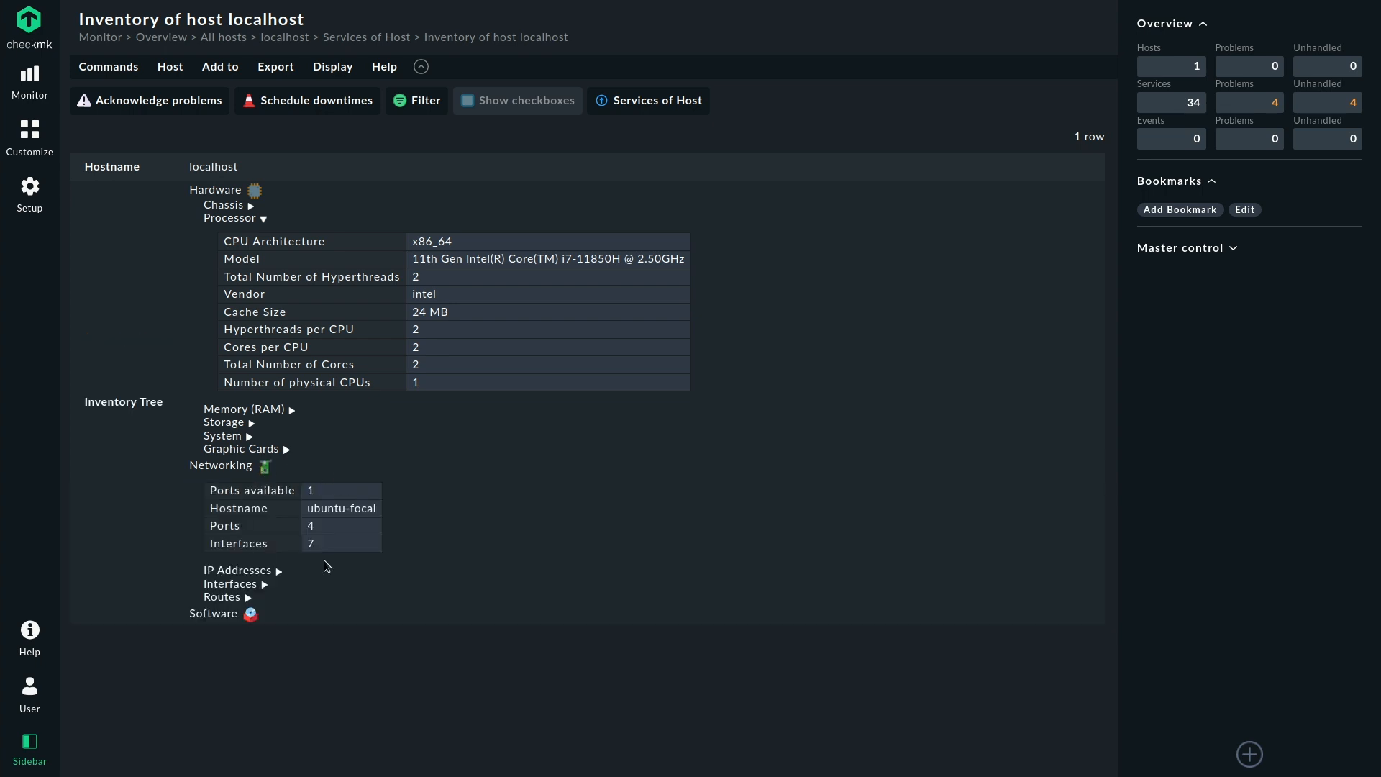
{"action": "left_click", "coordinate": [265, 586]}
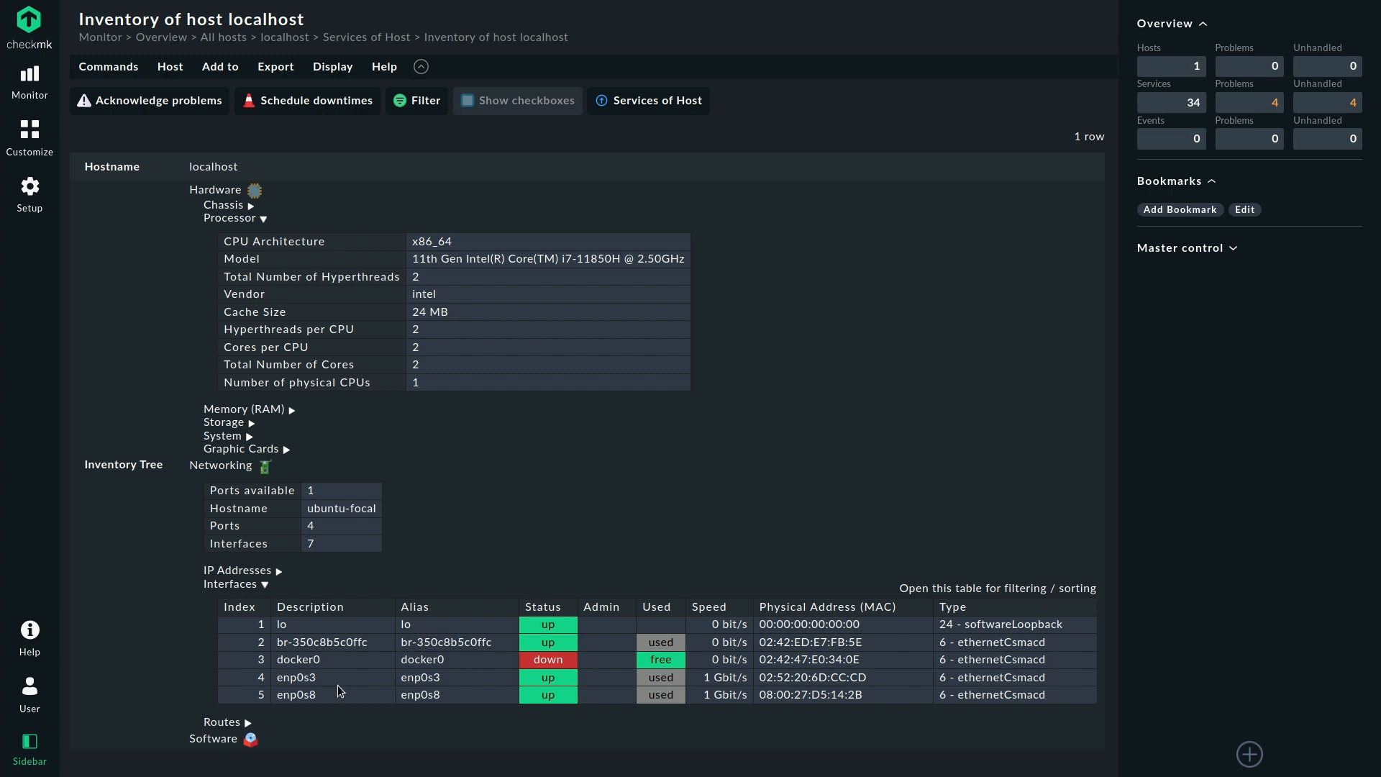
- Expand the Software branch of the inventory tree and examine the Operating System details
{"action": "left_click", "coordinate": [252, 745]}
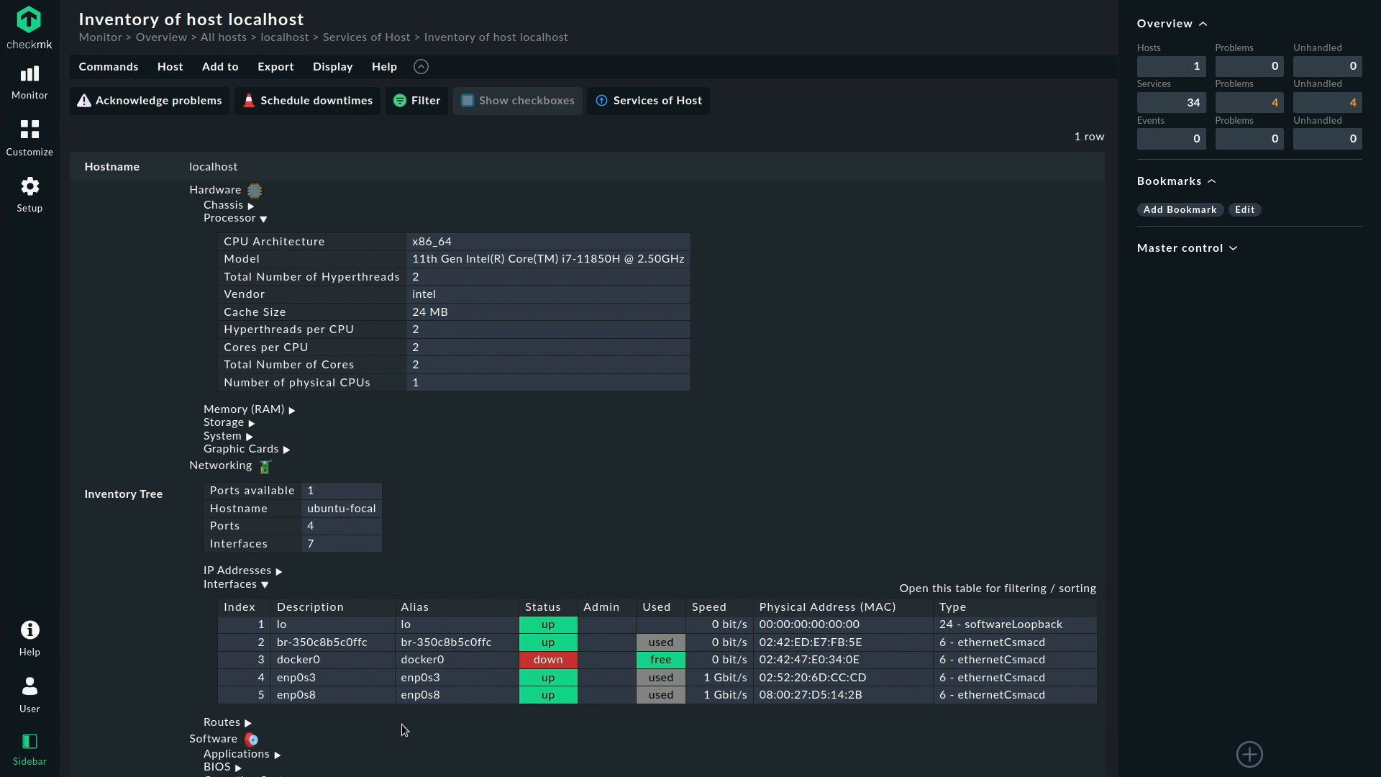
{"action": "scroll", "coordinate": [410, 712], "scroll_direction": "down", "scroll_amount": 1}
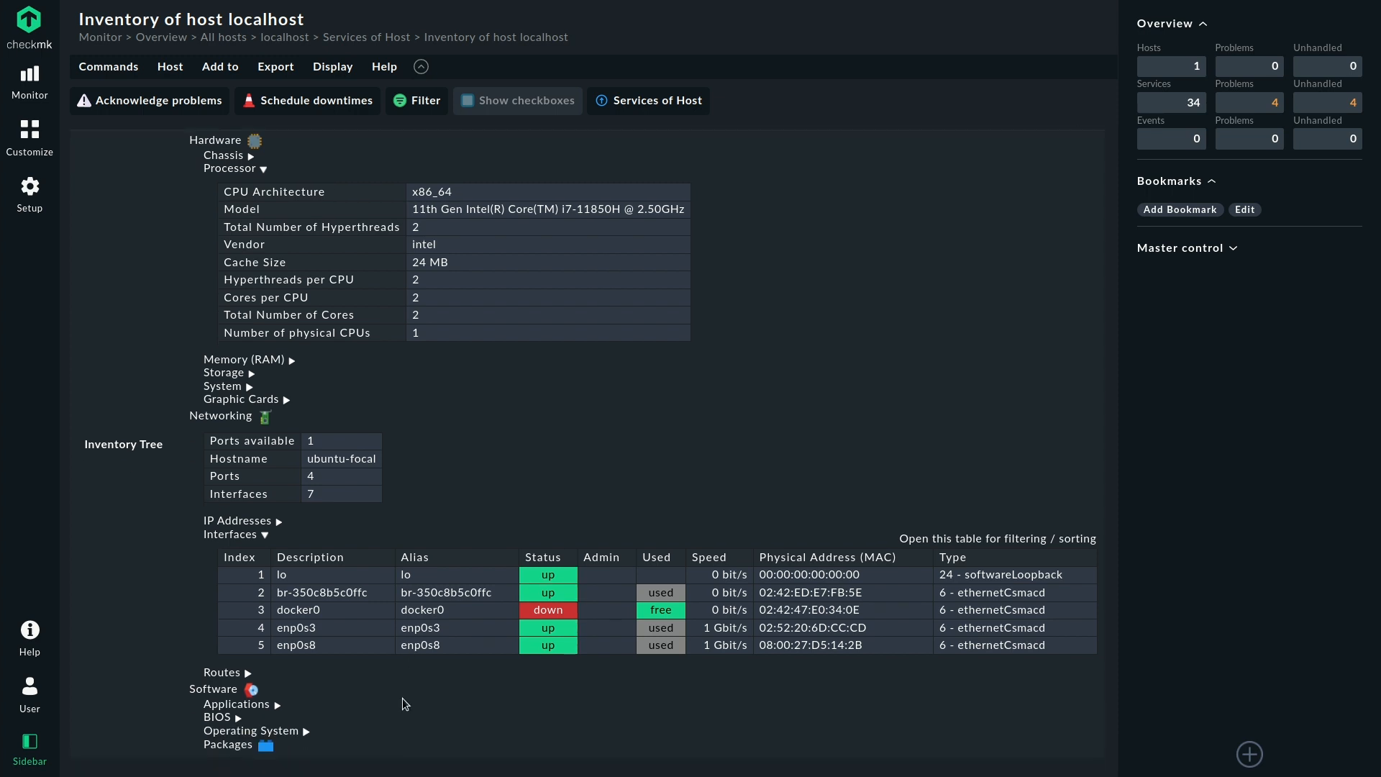
{"action": "left_click", "coordinate": [307, 731]}
{"action": "scroll", "coordinate": [446, 645], "scroll_direction": "down", "scroll_amount": 3}
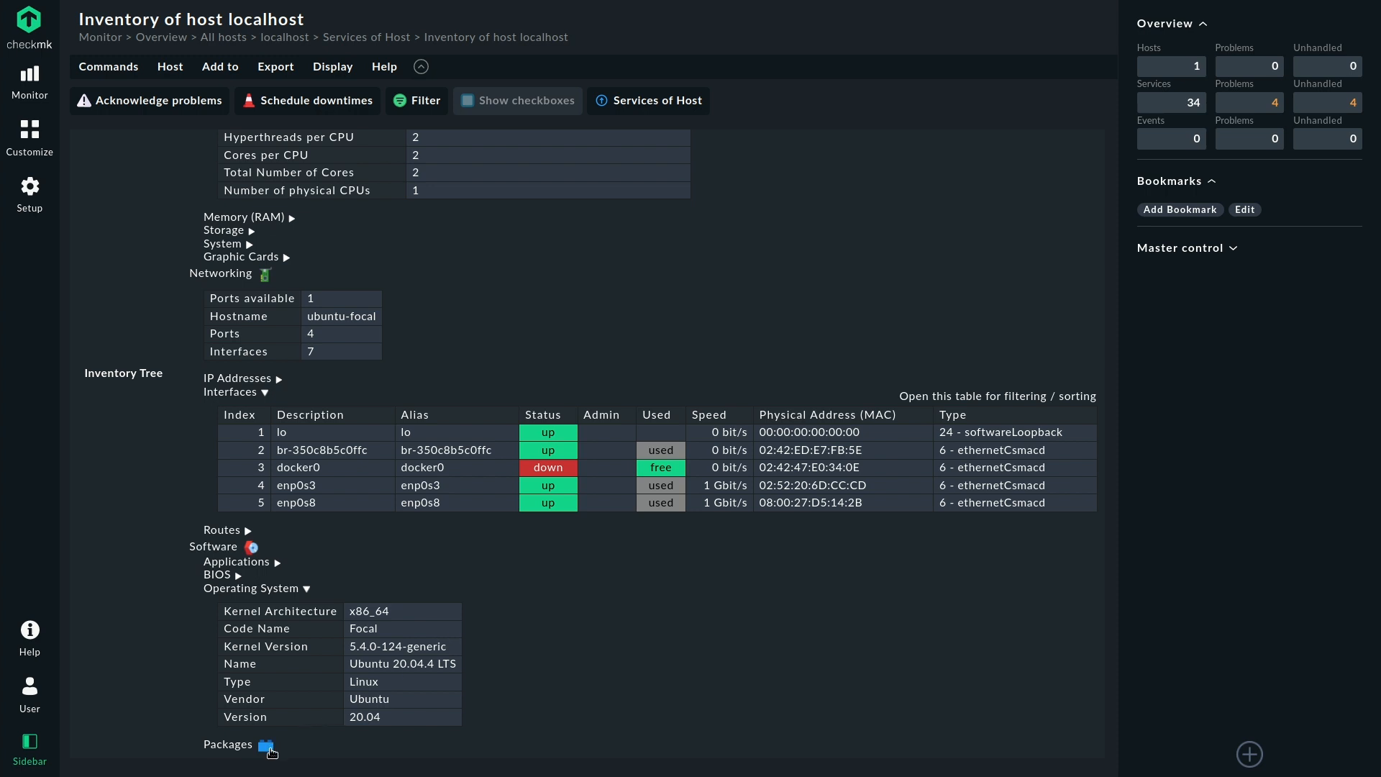
- Expand the Packages list under Software and look through the installed packages, returning to the start of the inventory
{"action": "left_click", "coordinate": [266, 745]}
{"action": "scroll", "coordinate": [512, 428], "scroll_direction": "up", "scroll_amount": 20}
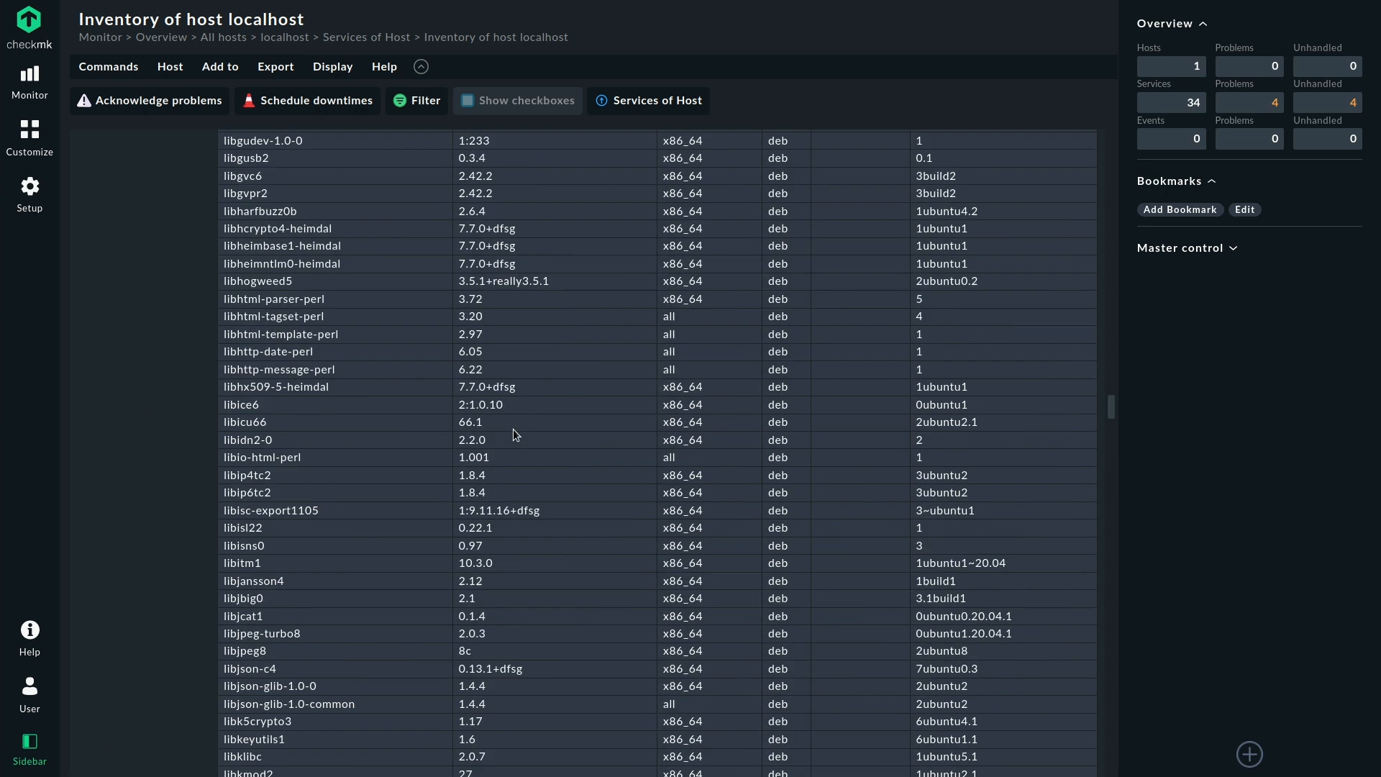
{"action": "scroll", "coordinate": [512, 428], "scroll_direction": "up", "scroll_amount": 15}
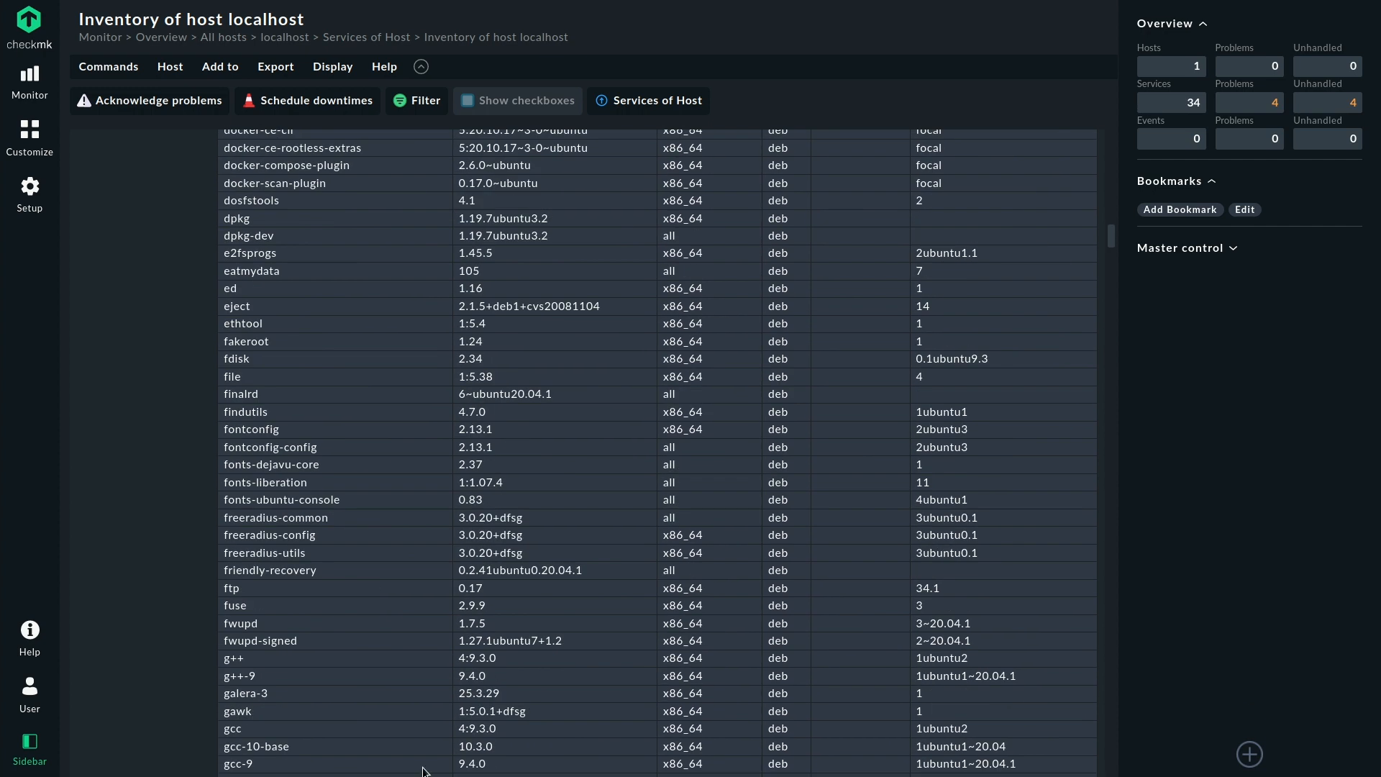
{"action": "scroll", "coordinate": [425, 768], "scroll_direction": "up", "scroll_amount": 10}
{"action": "scroll", "coordinate": [446, 624], "scroll_direction": "up", "scroll_amount": 10}
{"action": "scroll", "coordinate": [444, 619], "scroll_direction": "down", "scroll_amount": 11}
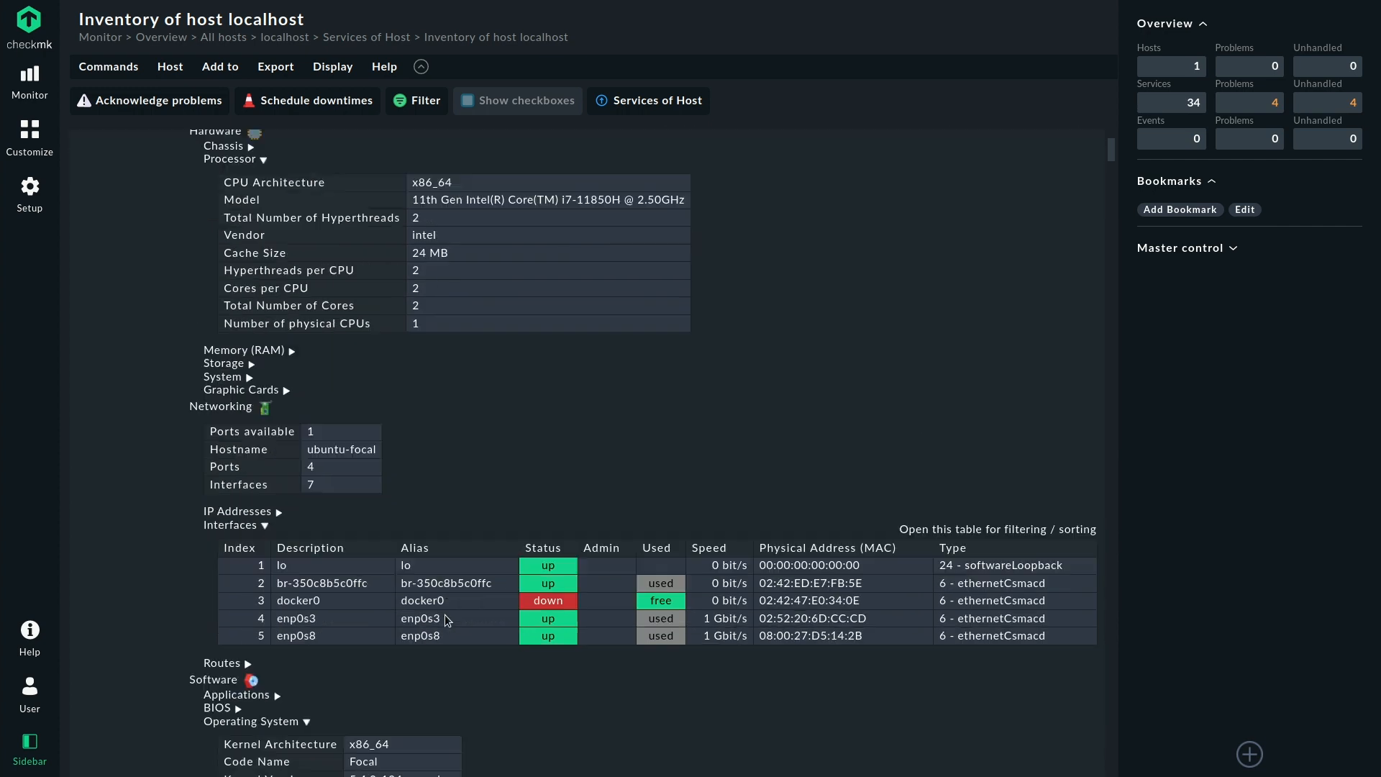
{"action": "scroll", "coordinate": [445, 619], "scroll_direction": "up", "scroll_amount": 11}
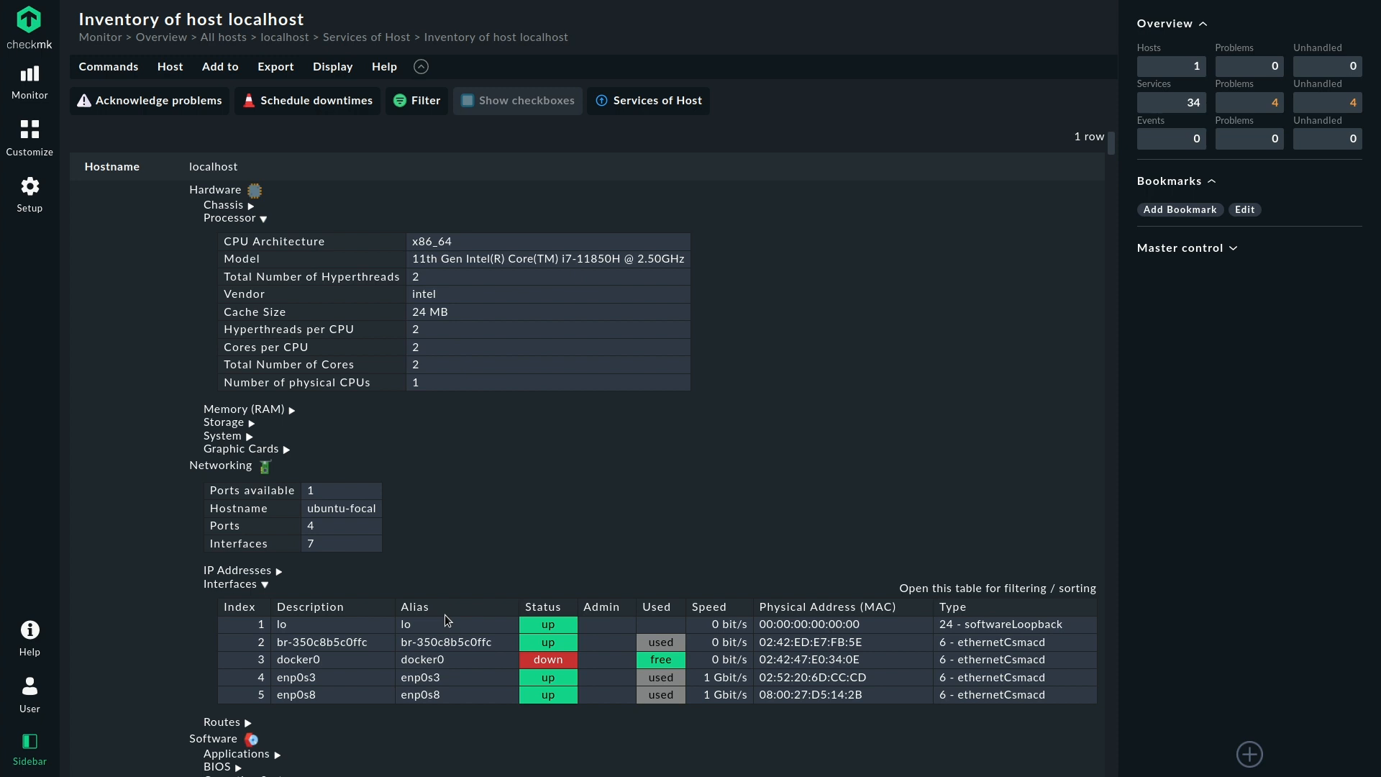